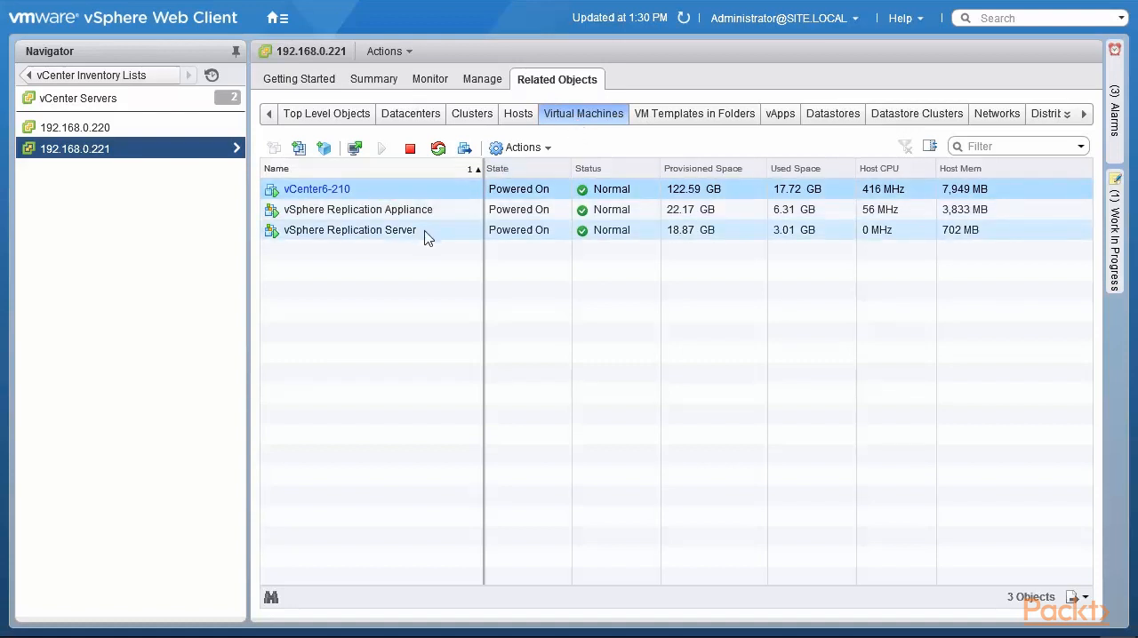
- Check the vSphere Replication target sites of vCenter Servers 192.168.0.221 and 192.168.0.220, plus the incoming and outgoing replications of 192.168.0.221
{"action": "left_click", "coordinate": [377, 82]}
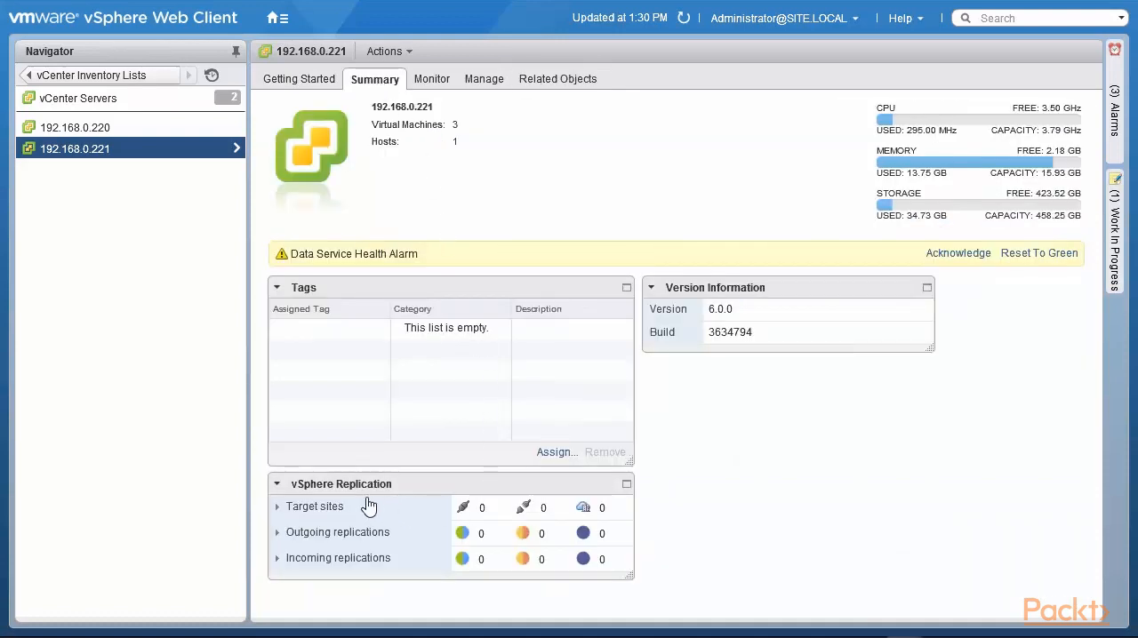
{"action": "left_click", "coordinate": [277, 512]}
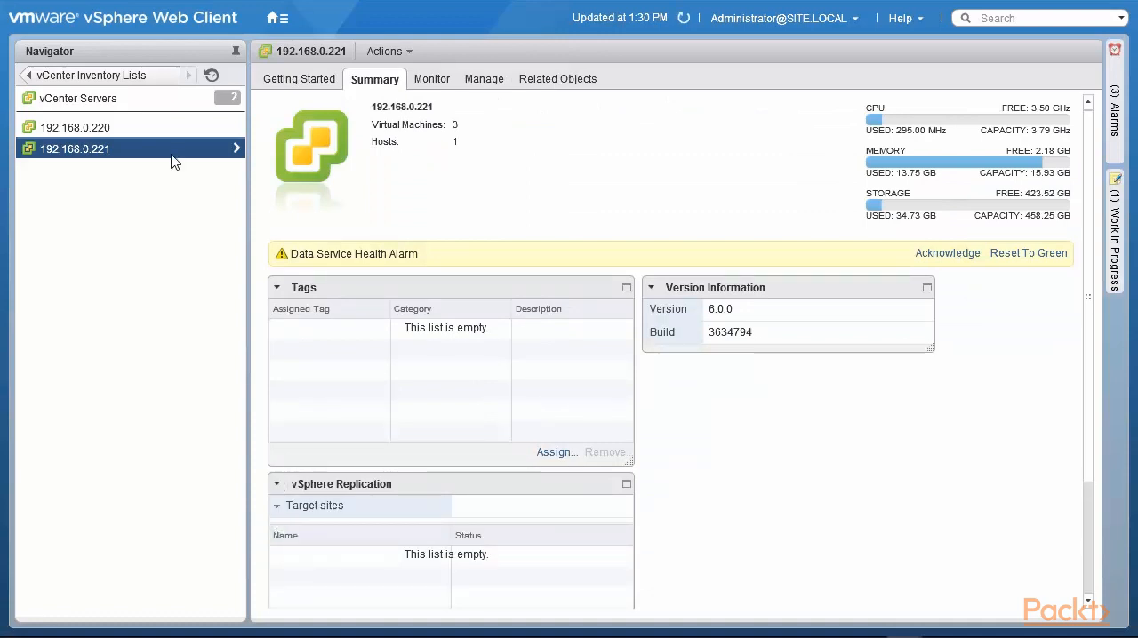
{"action": "left_click", "coordinate": [75, 127]}
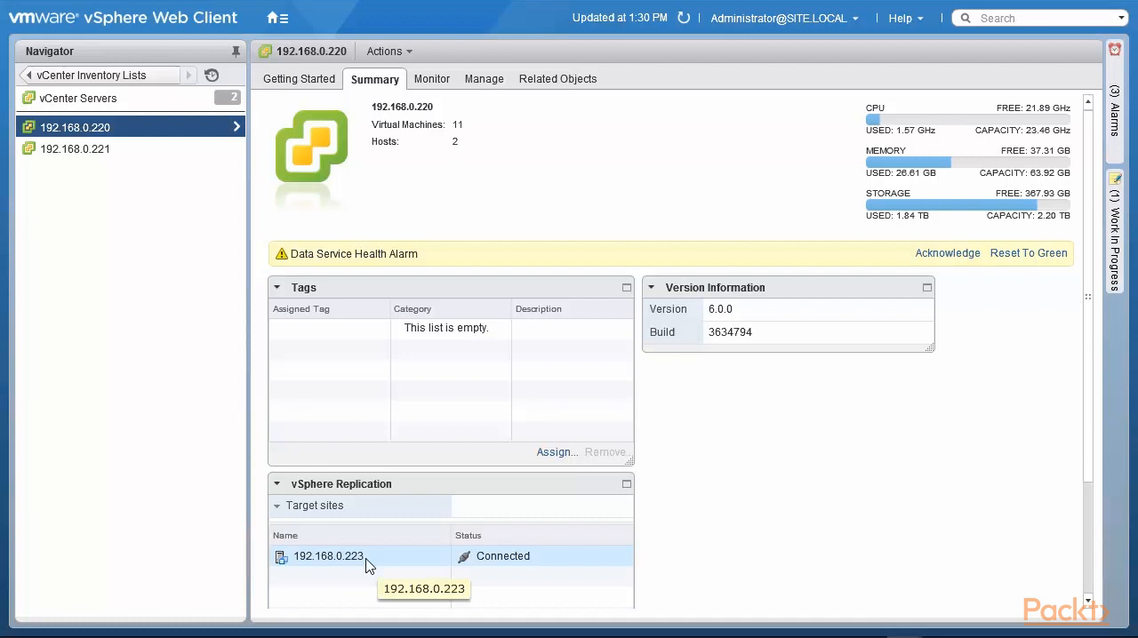
{"action": "left_click", "coordinate": [111, 150]}
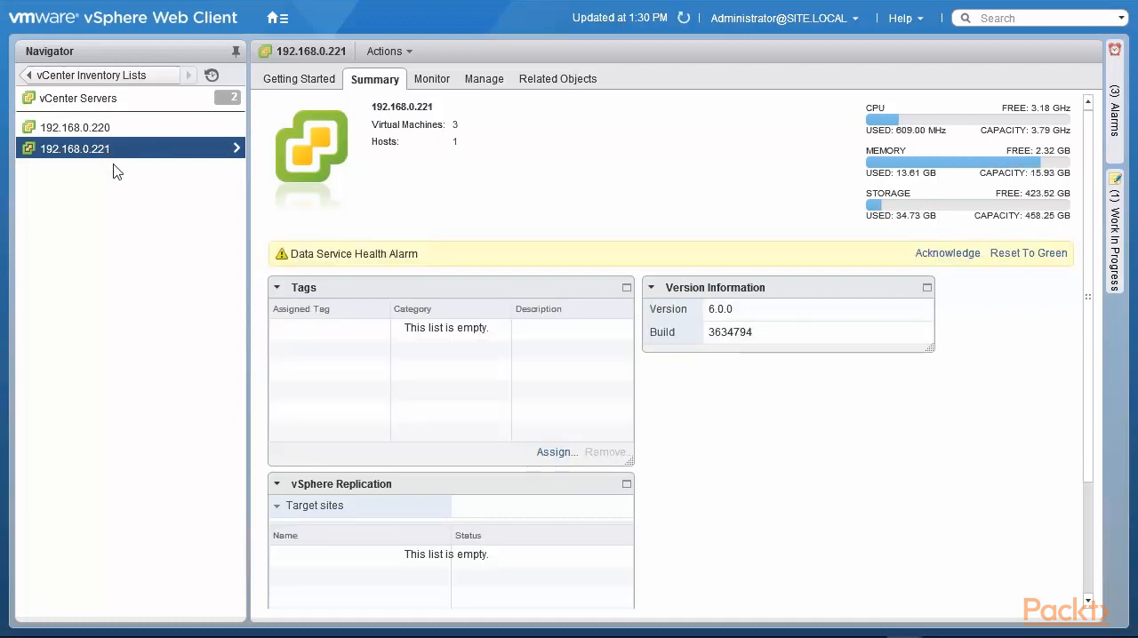
{"action": "left_click", "coordinate": [433, 80]}
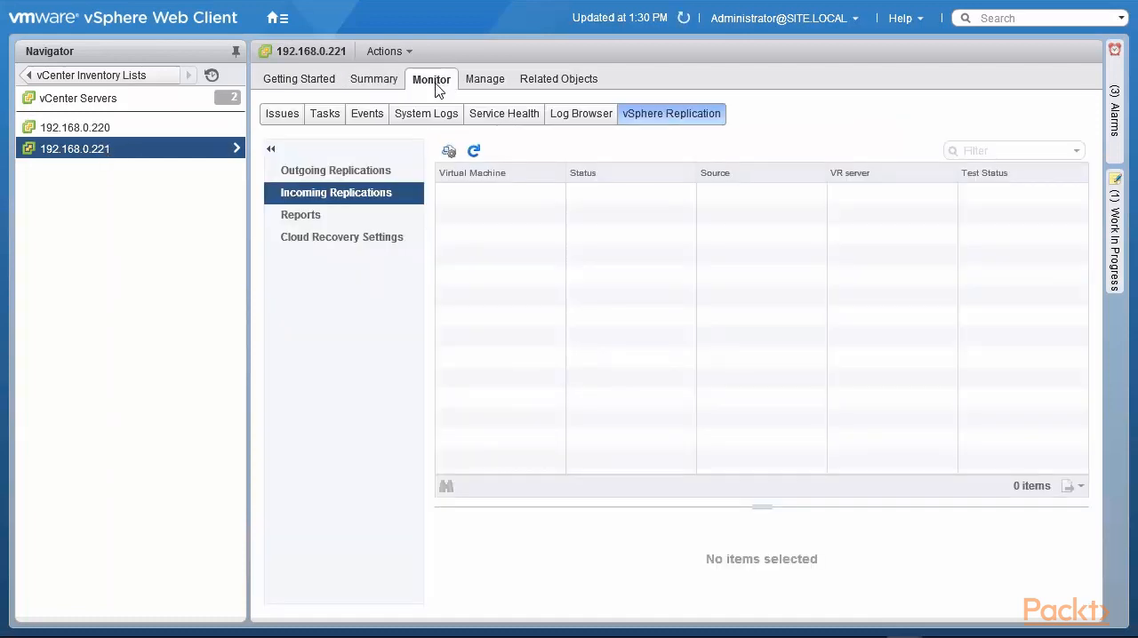
{"action": "left_click", "coordinate": [360, 181]}
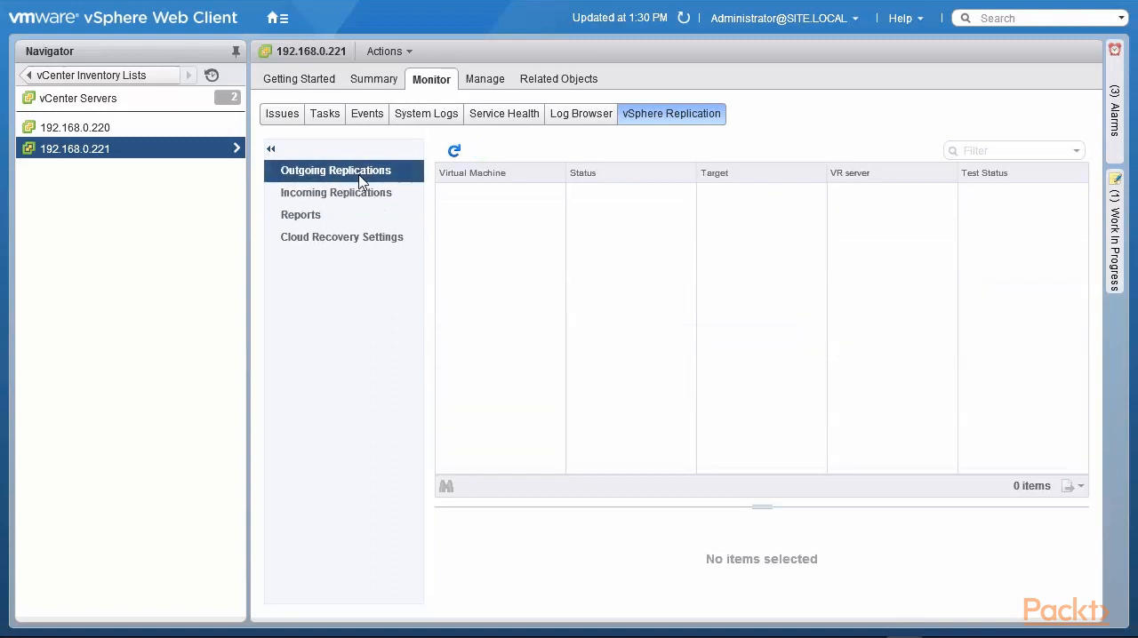
- Connect vCenter Server 192.168.0.221 to the local target site 192.168.0.220 for vSphere Replication and check the new target site entry
{"action": "left_click", "coordinate": [490, 82]}
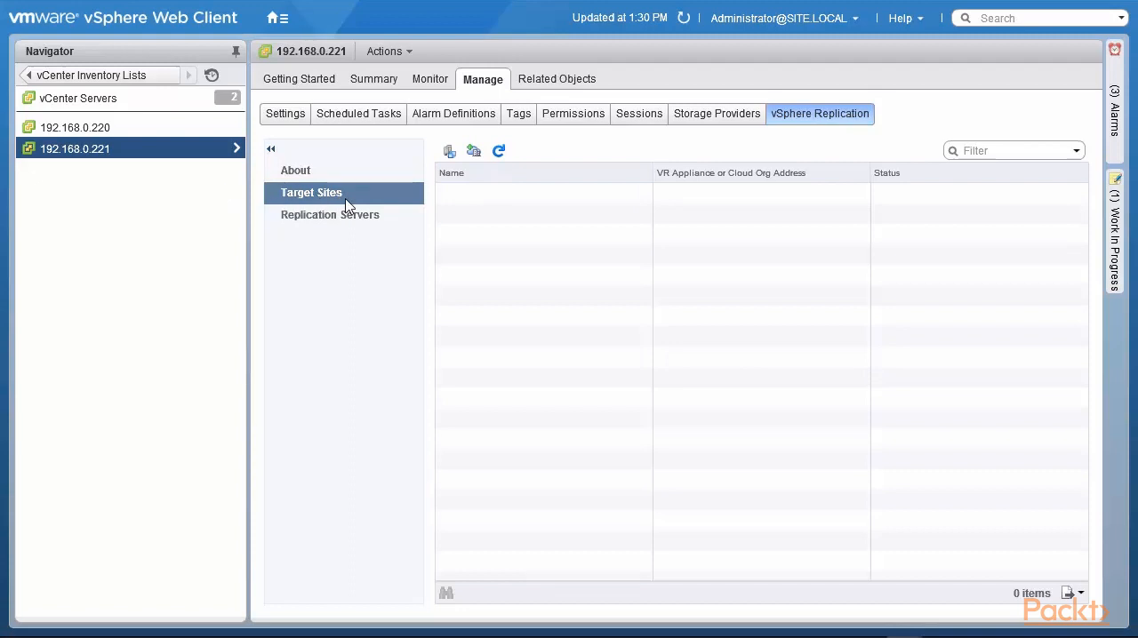
{"action": "left_click", "coordinate": [448, 153]}
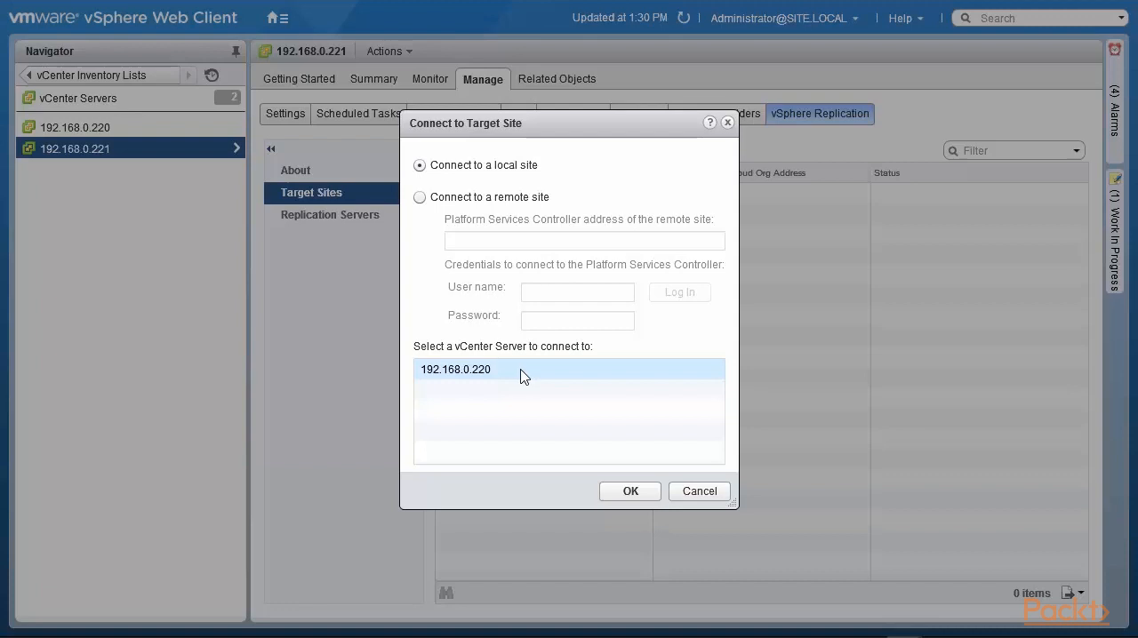
{"action": "left_click", "coordinate": [627, 494]}
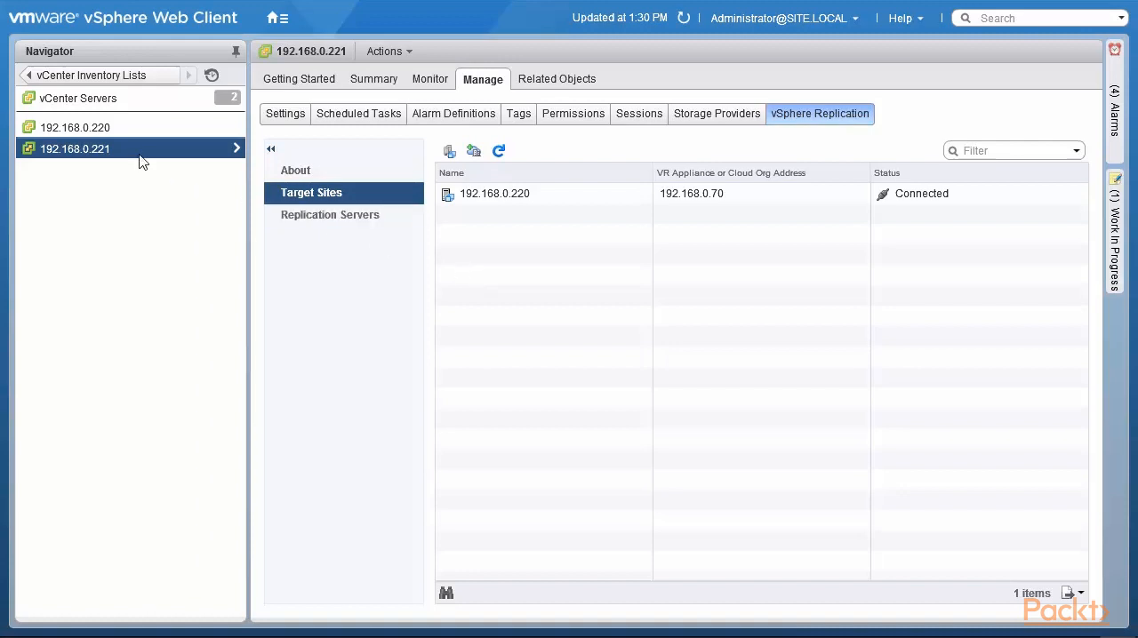
{"action": "left_click", "coordinate": [501, 204]}
{"action": "left_click", "coordinate": [100, 130]}
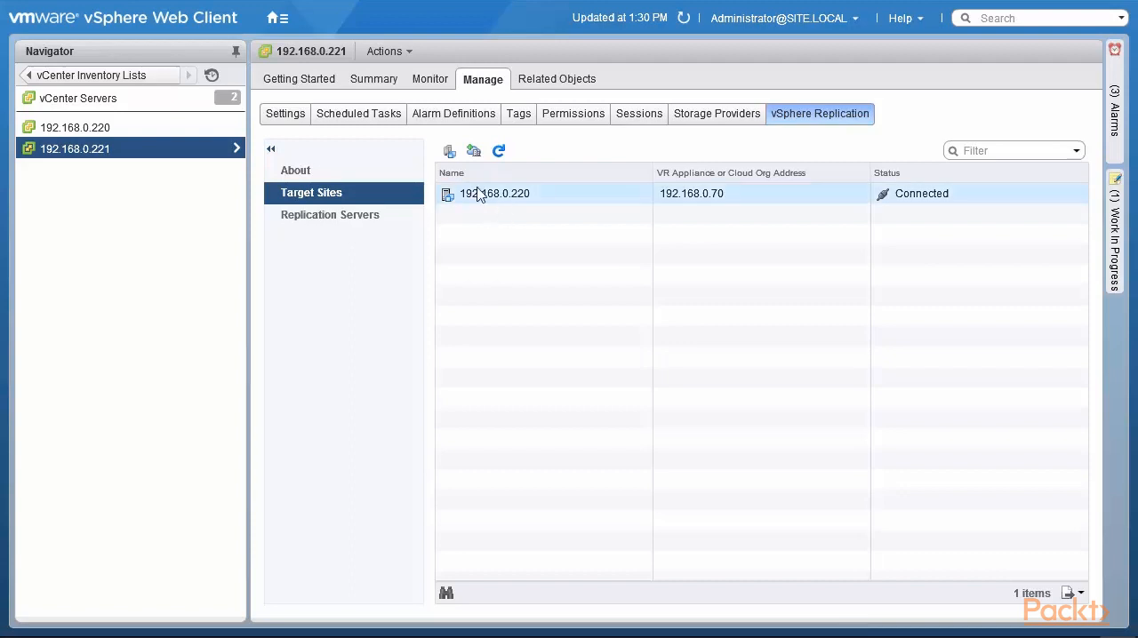
- Start a target site connection to a remote site from 192.168.0.221 with Platform Services Controller address 192.168.0.223
{"action": "left_click", "coordinate": [449, 151]}
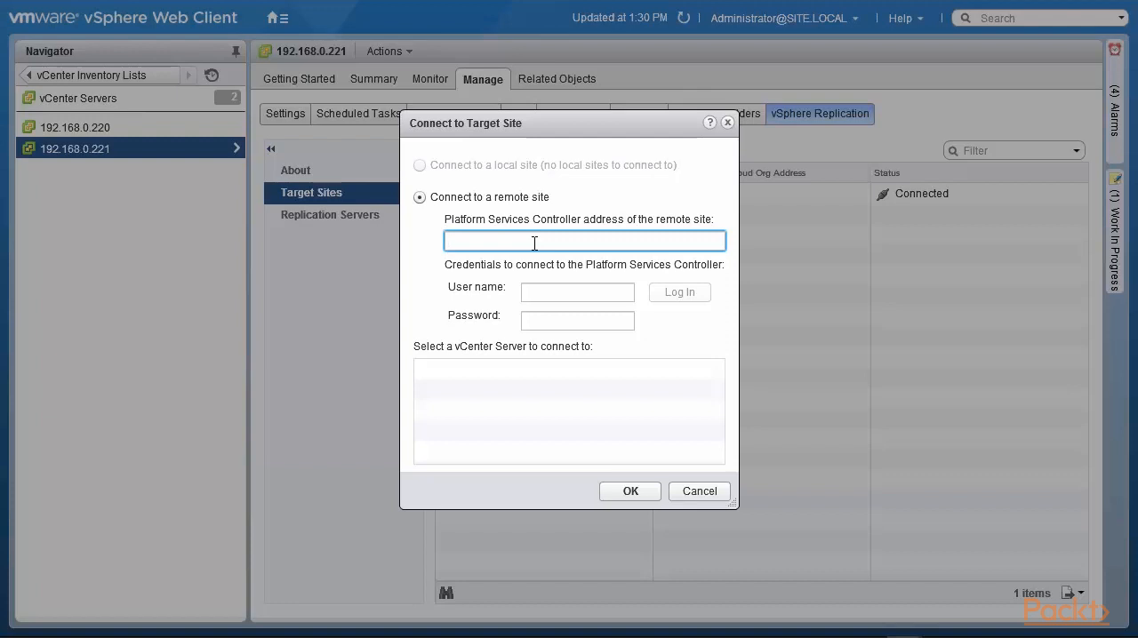
{"action": "type", "text": "192.168.0.223"}
- Enter the site3.local administrator's user name and password as credentials for the remote Platform Services Controller
{"action": "left_click", "coordinate": [544, 292]}
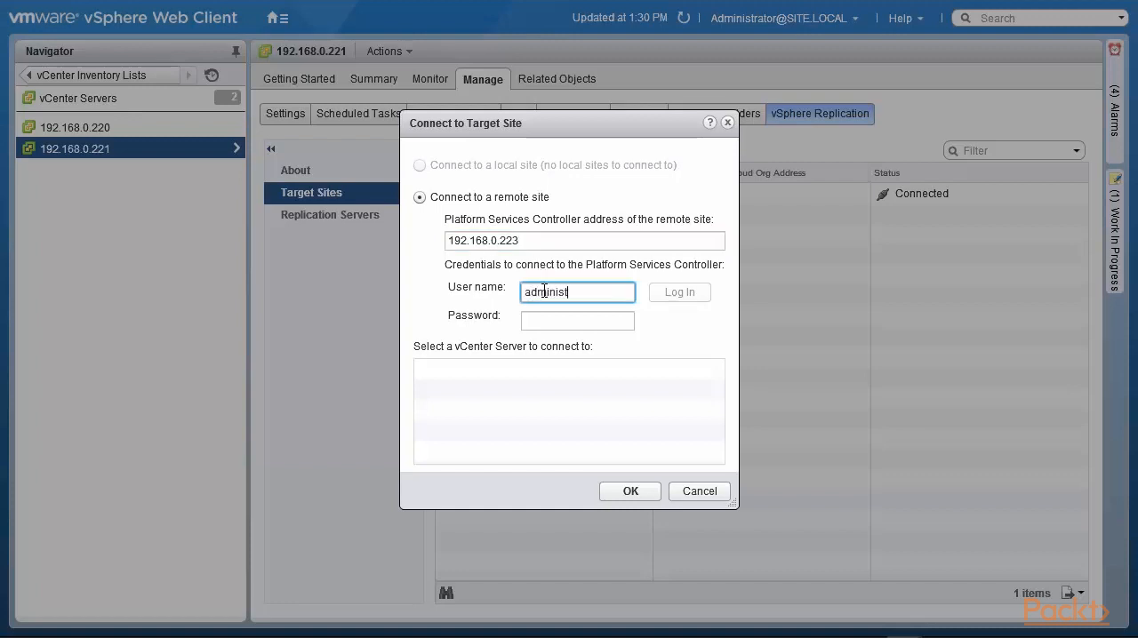
{"action": "key", "text": "Tab"}
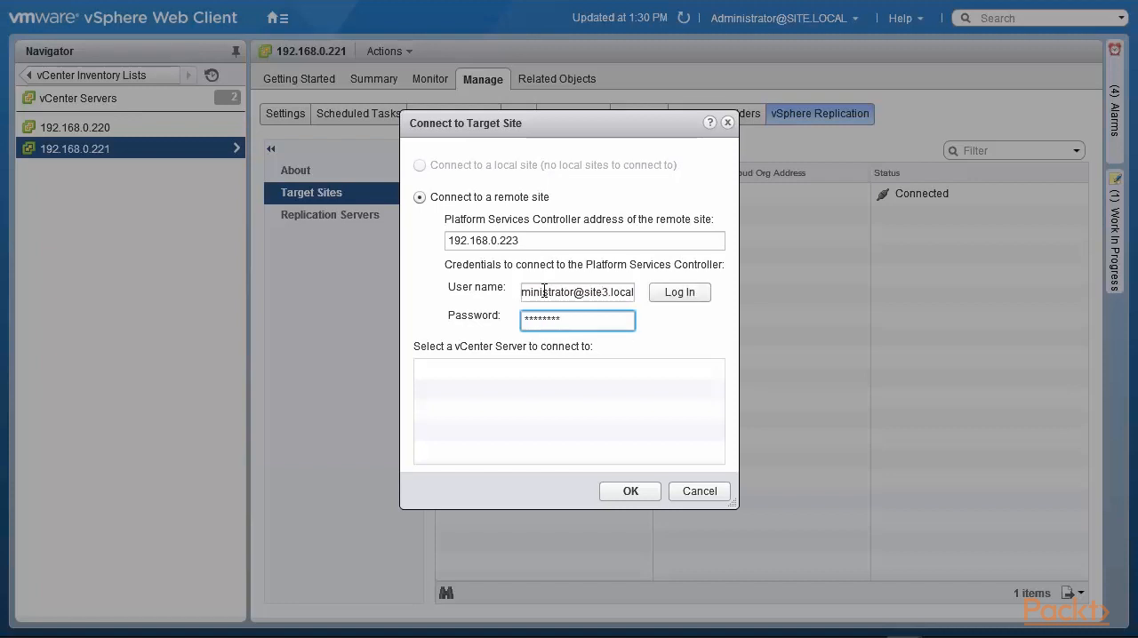
- Log in to the remote Platform Services Controller and connect to its vCenter Server 192.168.0.223
{"action": "left_click", "coordinate": [688, 299]}
{"action": "left_click", "coordinate": [556, 414]}
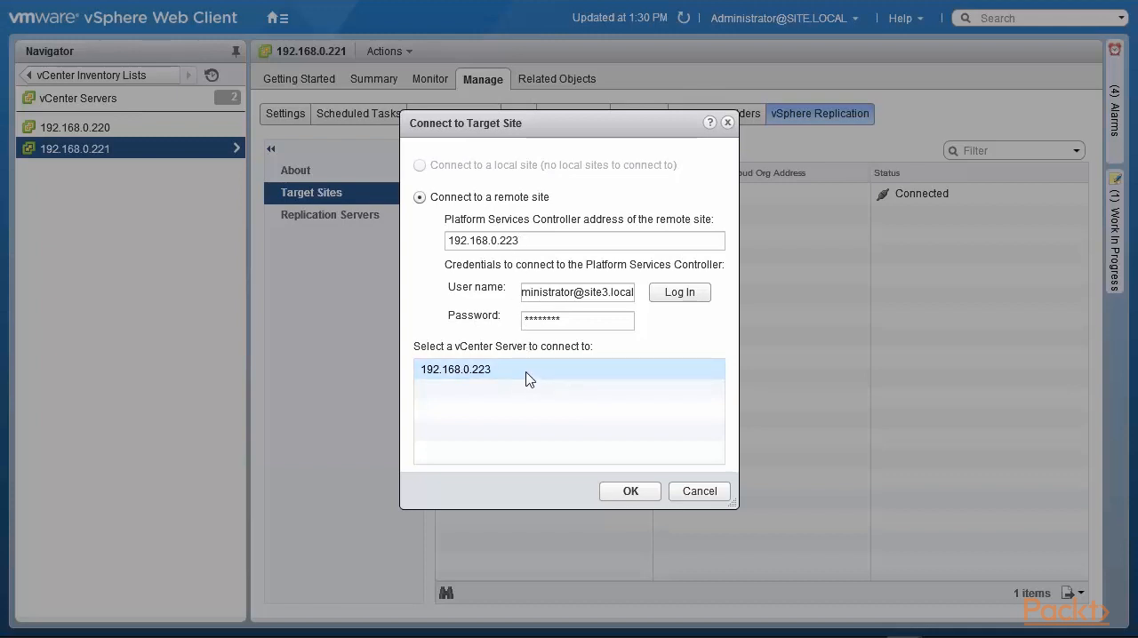
{"action": "left_click", "coordinate": [632, 493]}
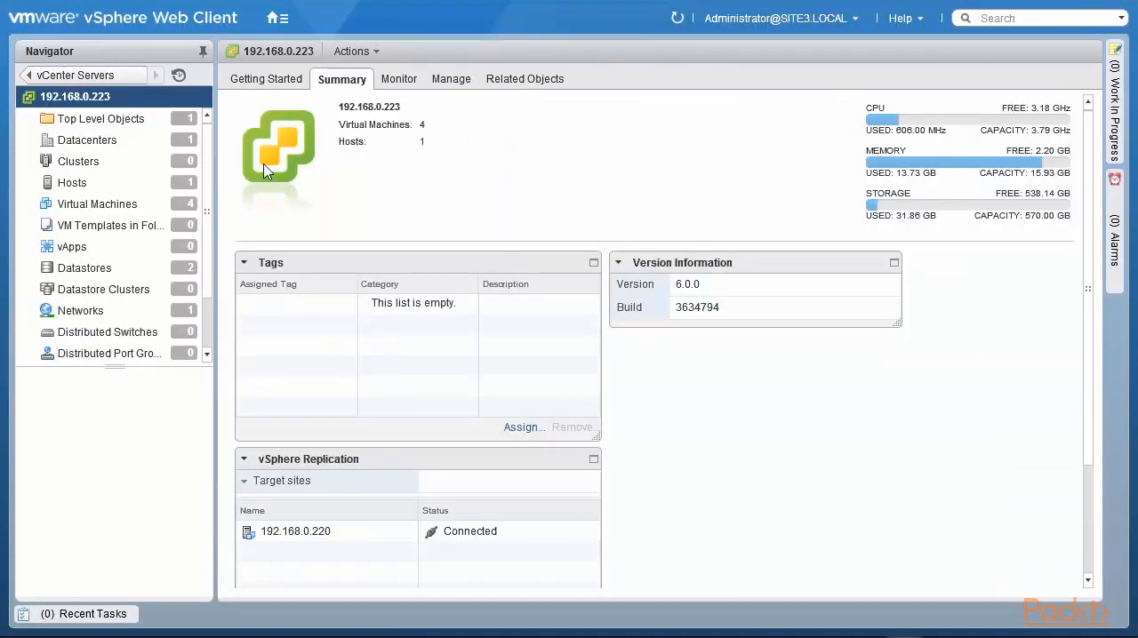
- In the vSphere Web Client of 192.168.0.223, refresh the vSphere Replication summary and check the incoming replications
{"action": "left_click", "coordinate": [243, 481]}
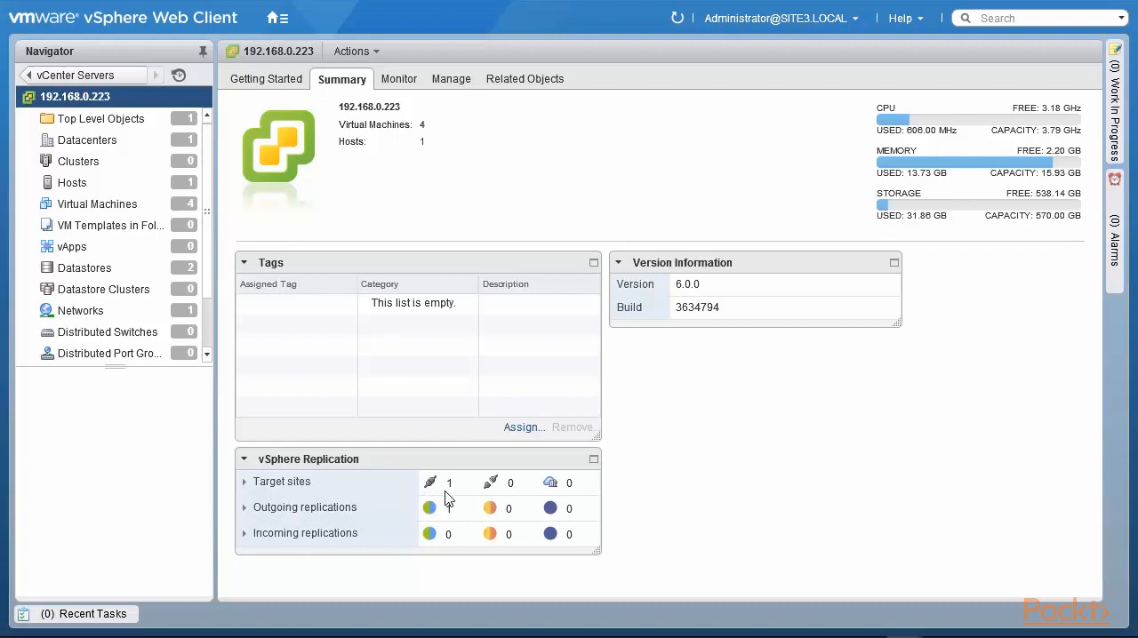
{"action": "left_click", "coordinate": [677, 18]}
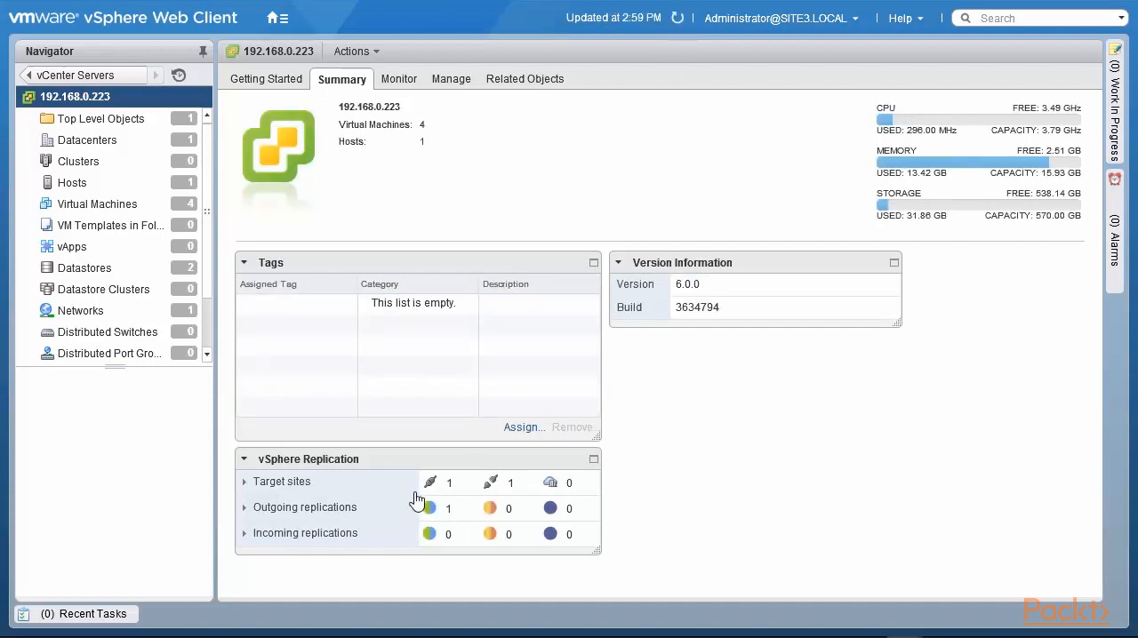
{"action": "left_click", "coordinate": [399, 80]}
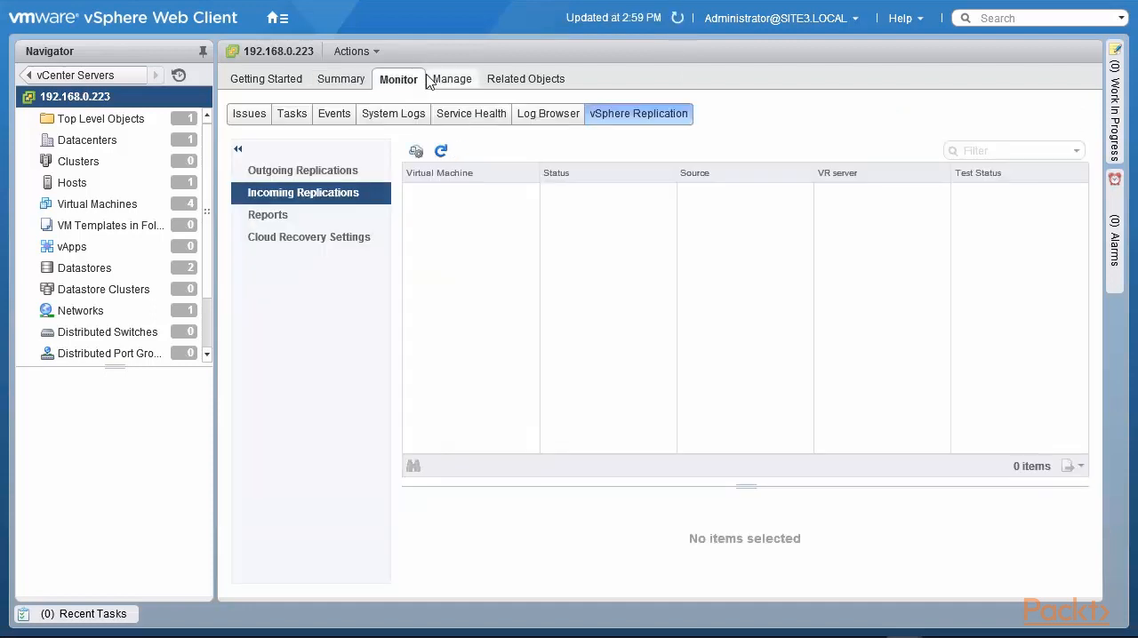
- Start reconnecting the target site 192.168.0.221 of vCenter Server 192.168.0.223 and confirm the reconnection
{"action": "left_click", "coordinate": [444, 82]}
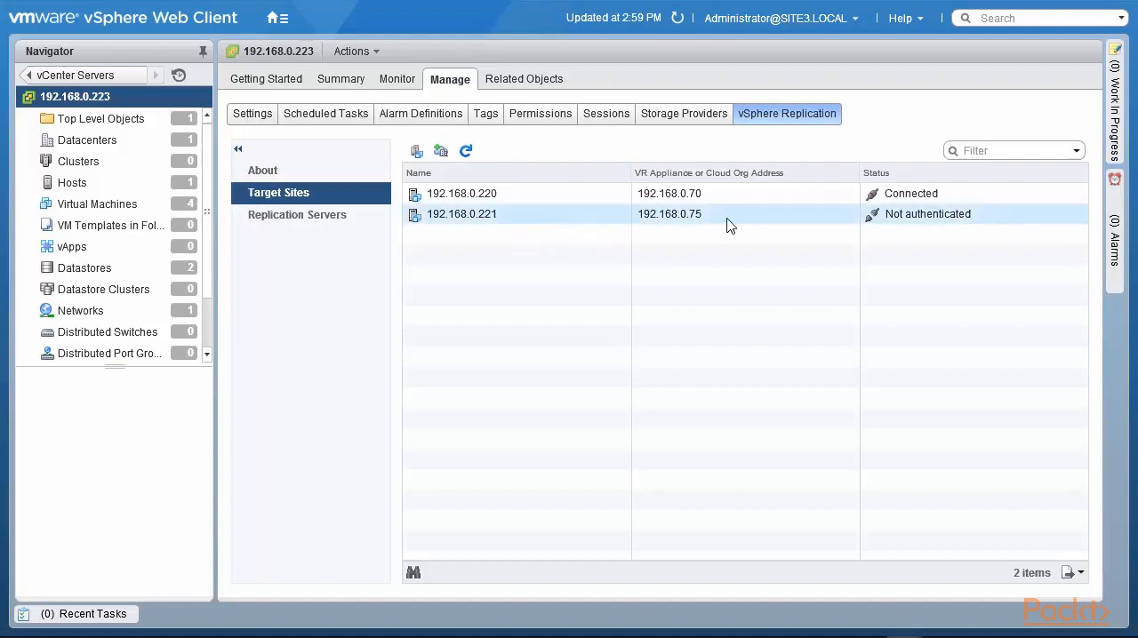
{"action": "right_click", "coordinate": [504, 217]}
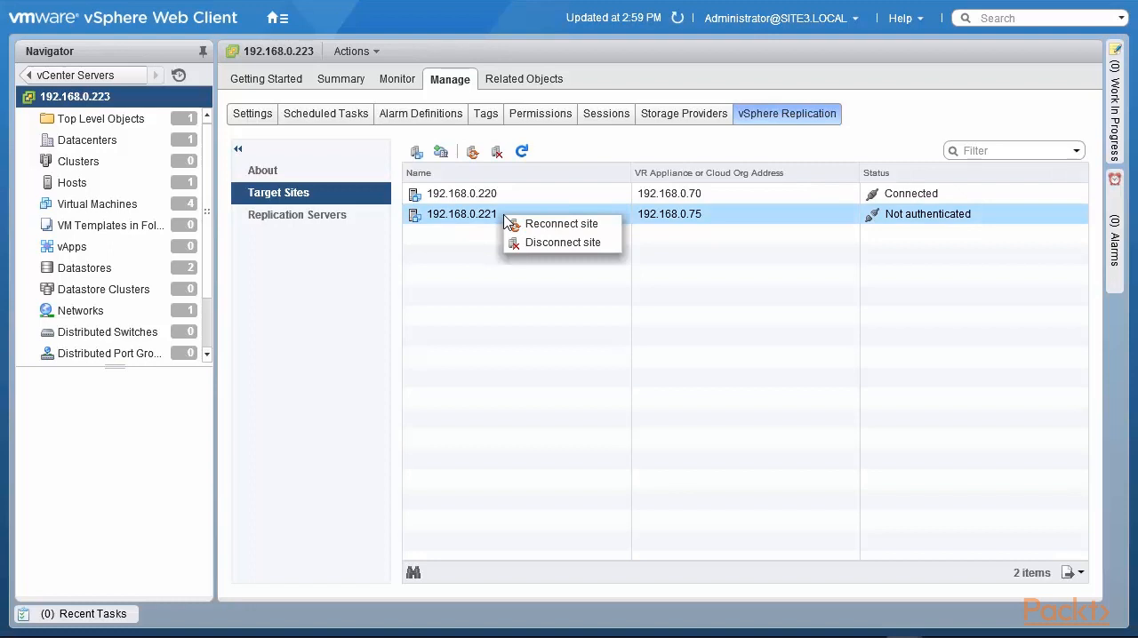
{"action": "left_click", "coordinate": [556, 224]}
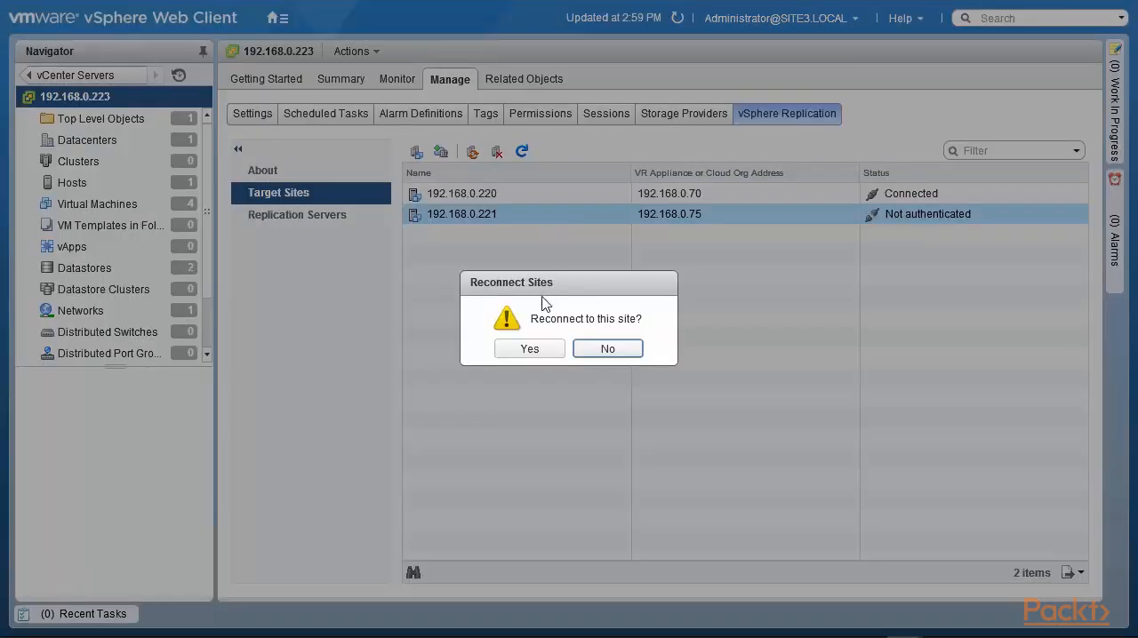
{"action": "left_click", "coordinate": [537, 351]}
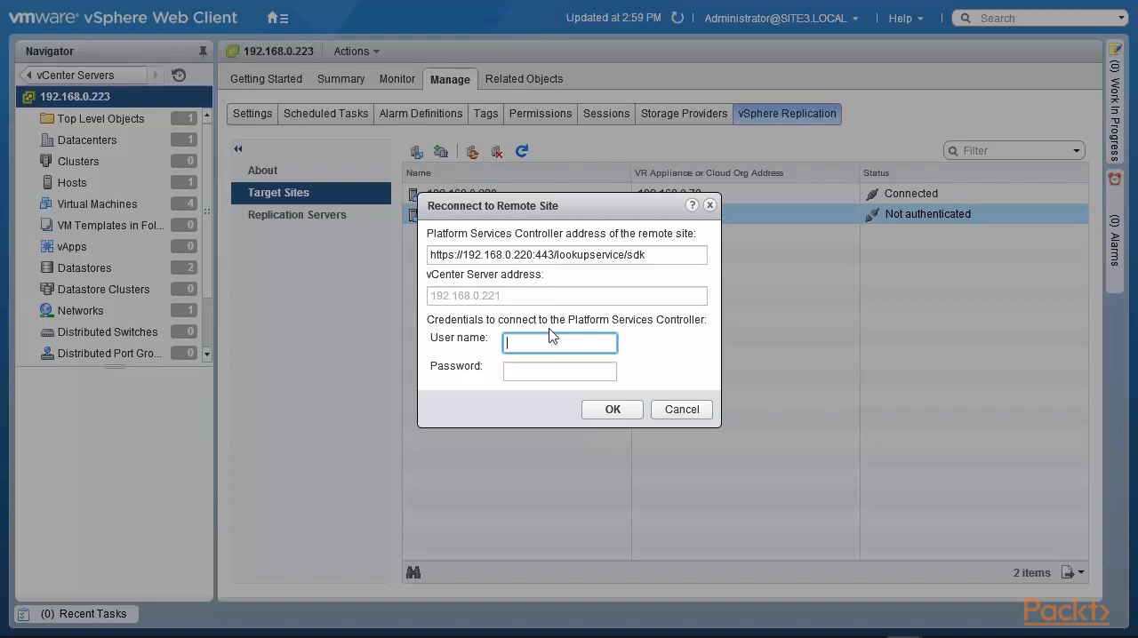
- Reconnect to the remote site with the site.local administrator's user name and password, and check the target sites in the replication summary
{"action": "key", "text": "Tab"}
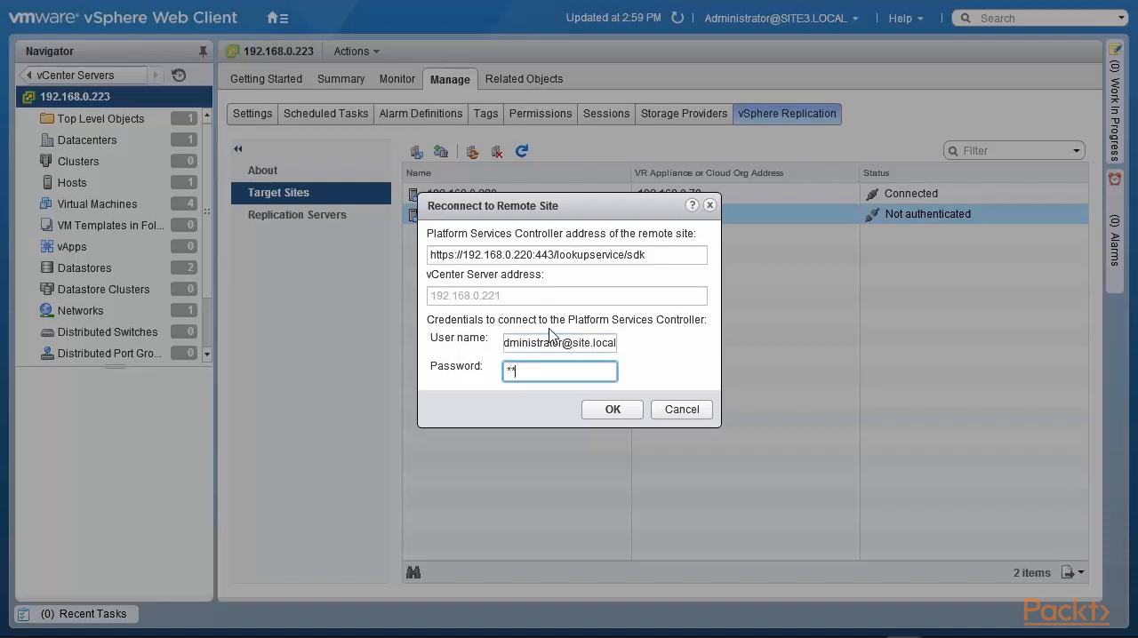
{"action": "left_click", "coordinate": [609, 410]}
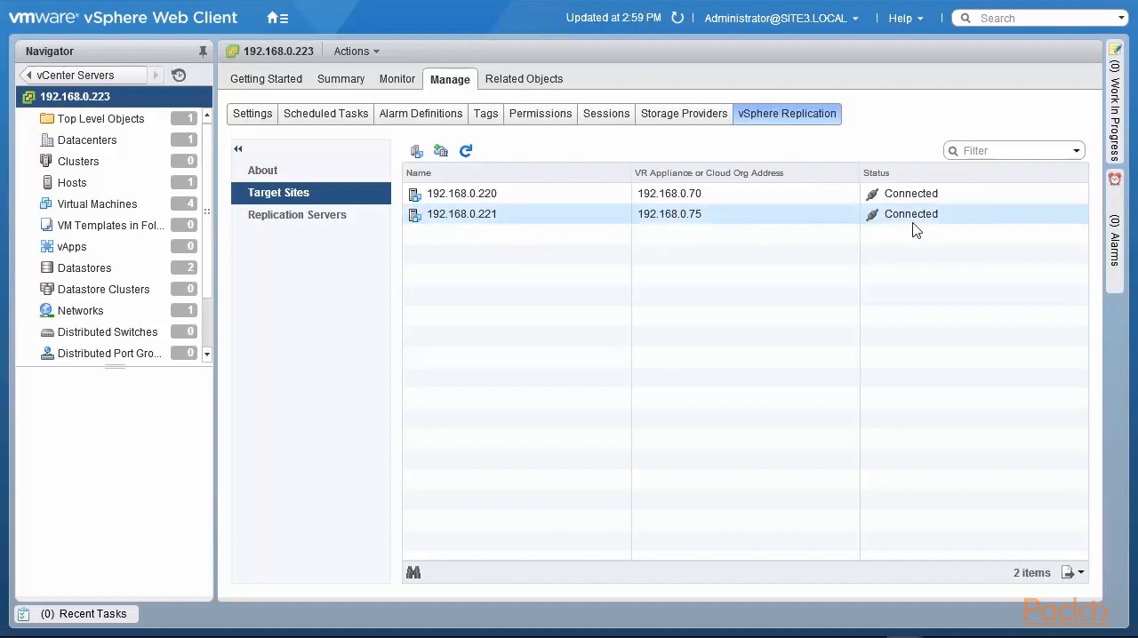
{"action": "left_click", "coordinate": [357, 82]}
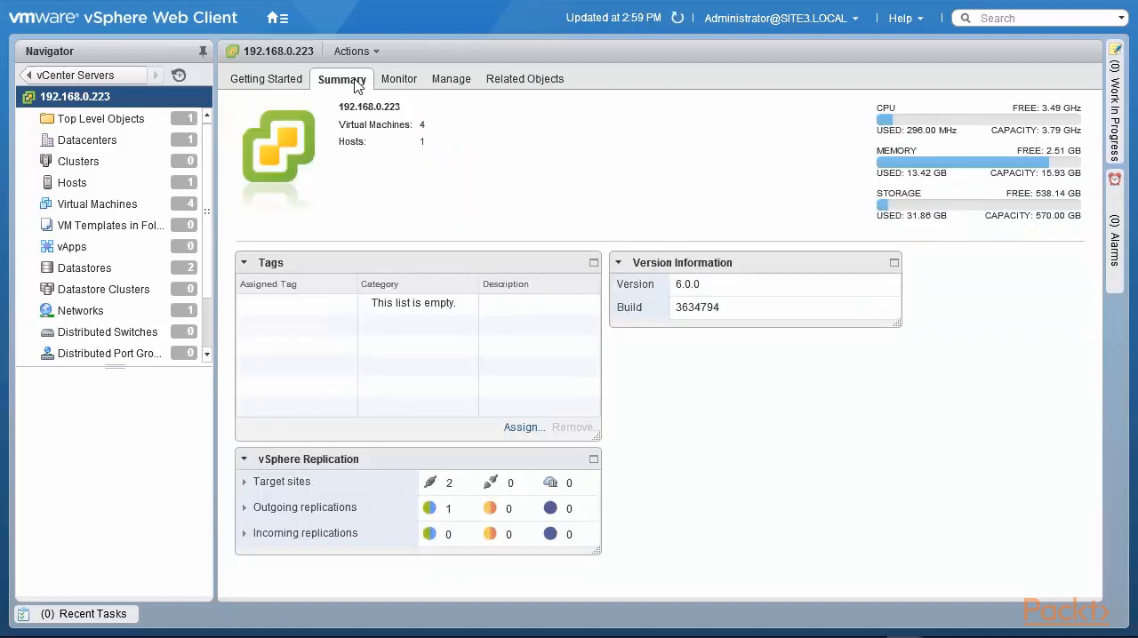
{"action": "left_click", "coordinate": [244, 485]}
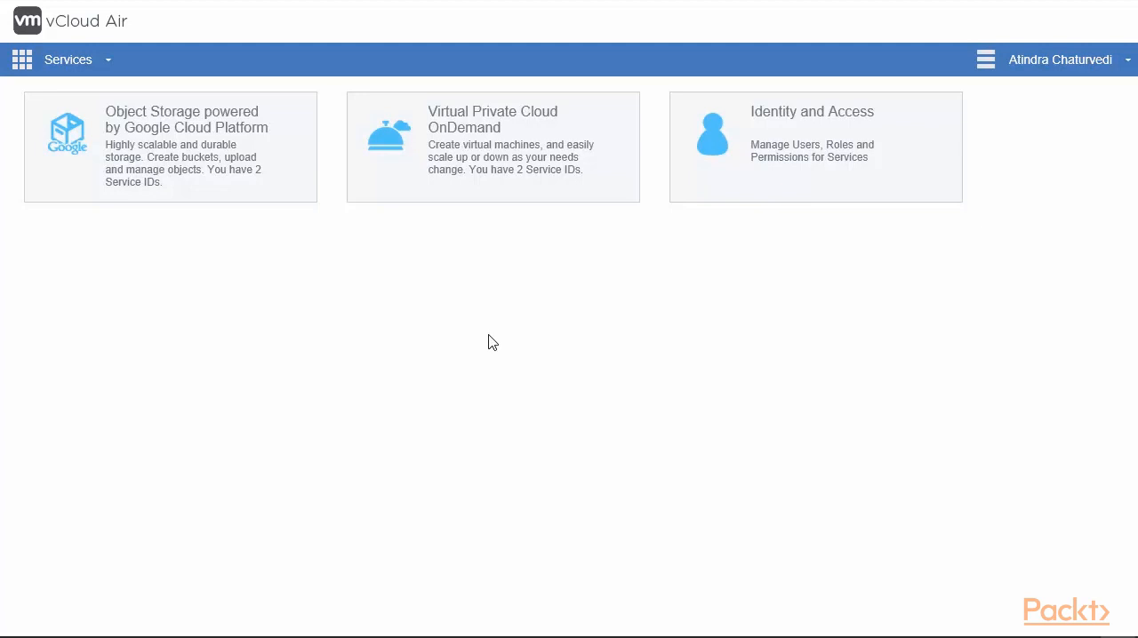
- In vCloud Air, open the second Virtual Private Cloud OnDemand service ID, show the vCloud Director API endpoint and select the organization name
{"action": "mouse_move", "coordinate": [497, 168]}
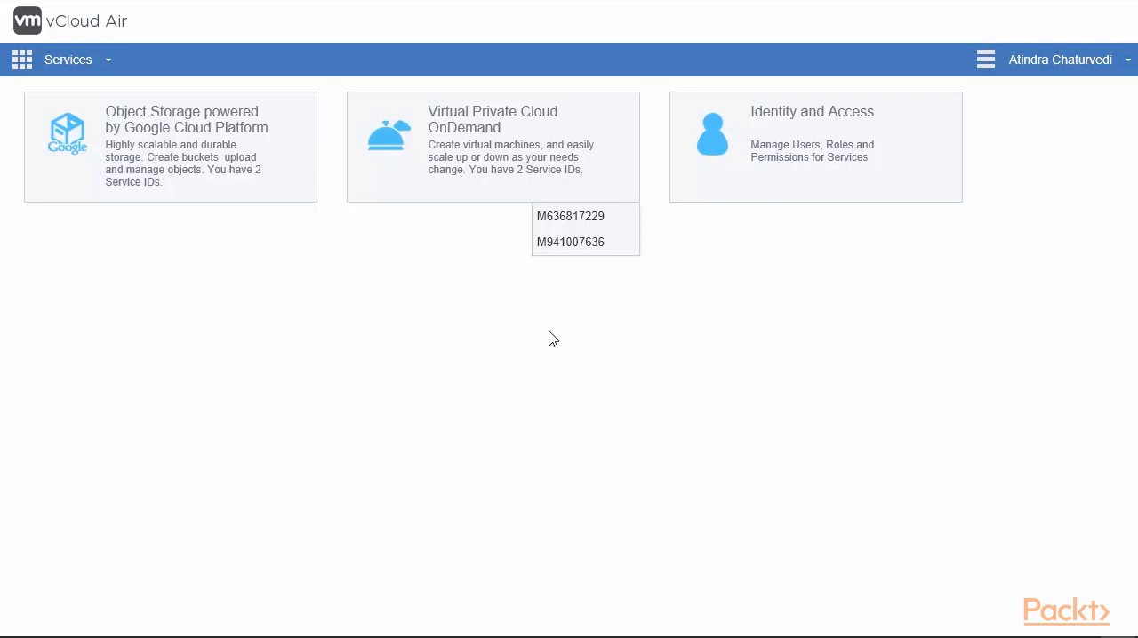
{"action": "left_click", "coordinate": [588, 248]}
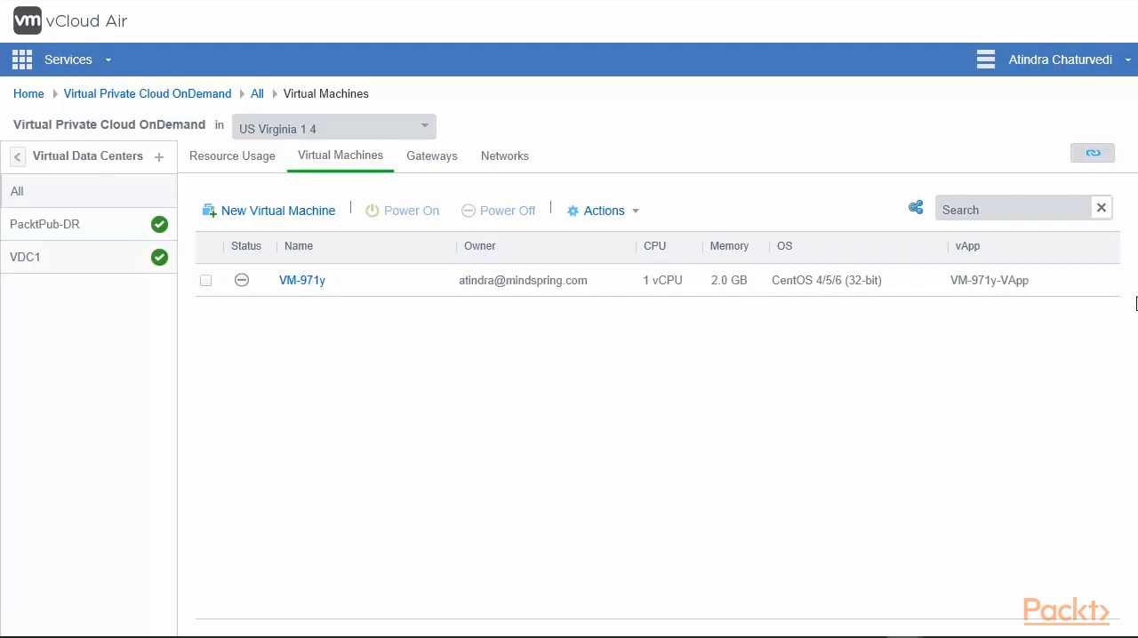
{"action": "left_click", "coordinate": [1092, 155]}
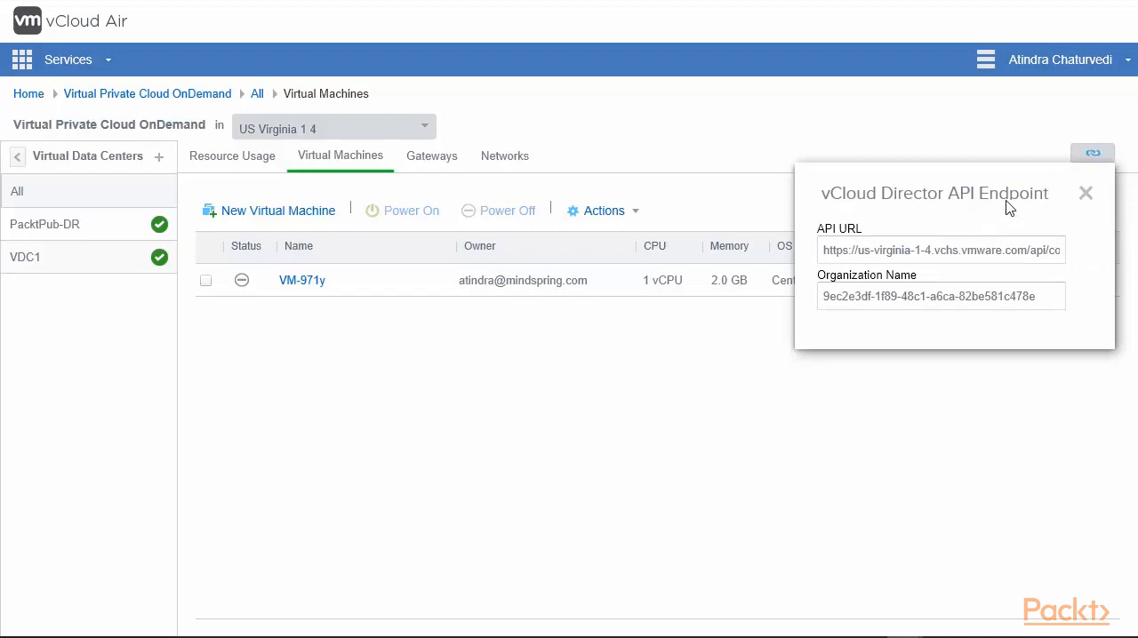
{"action": "left_click", "coordinate": [1049, 299]}
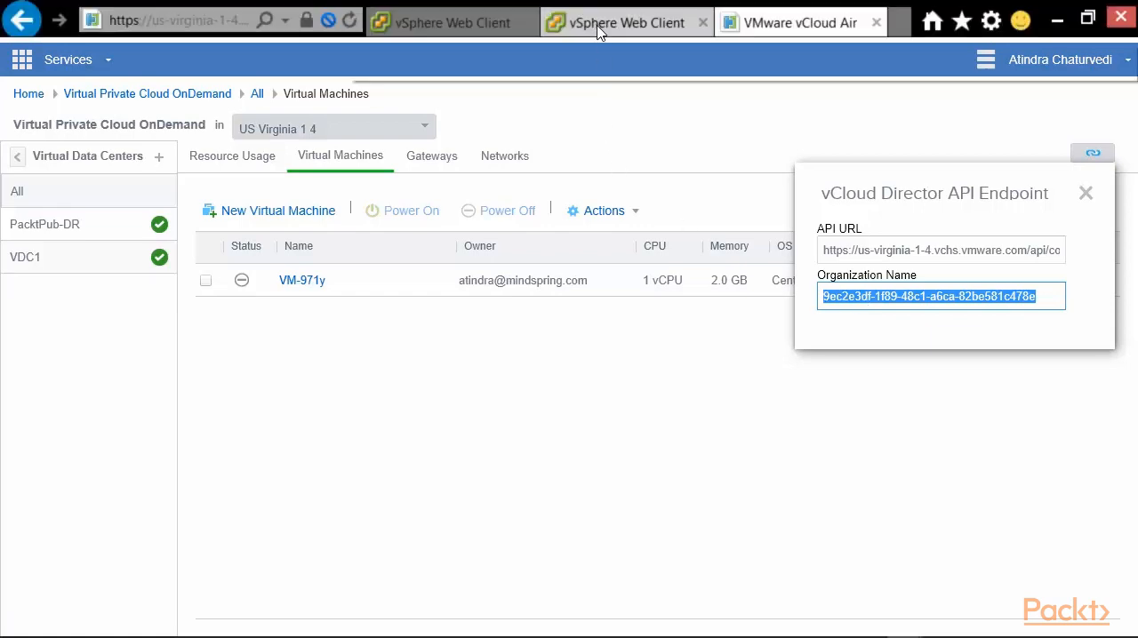
- Switch back to the vSphere Web Client and start connecting vCenter Server 192.168.0.220 to a cloud provider
{"action": "left_click", "coordinate": [578, 9]}
{"action": "left_click", "coordinate": [92, 127]}
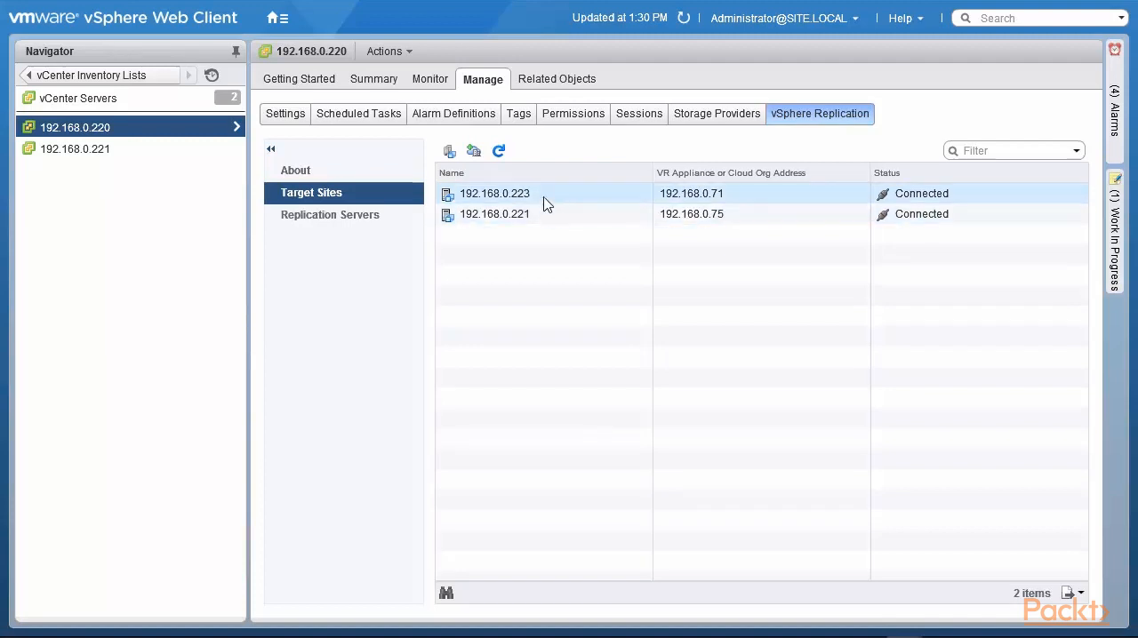
{"action": "left_click", "coordinate": [475, 153]}
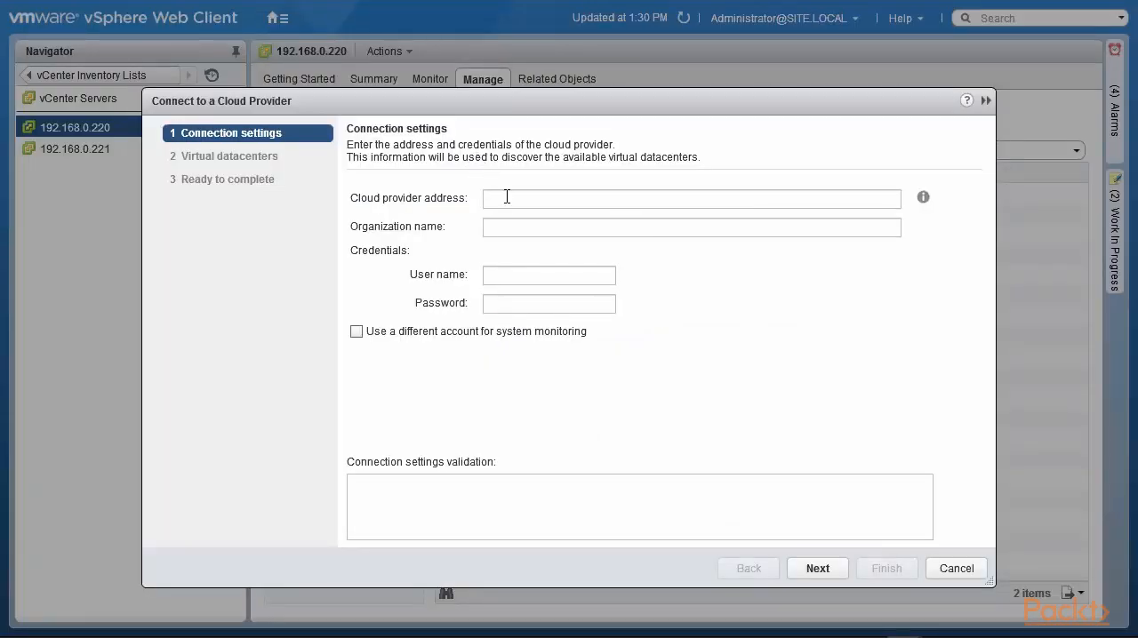
{"action": "mouse_move", "coordinate": [700, 7]}
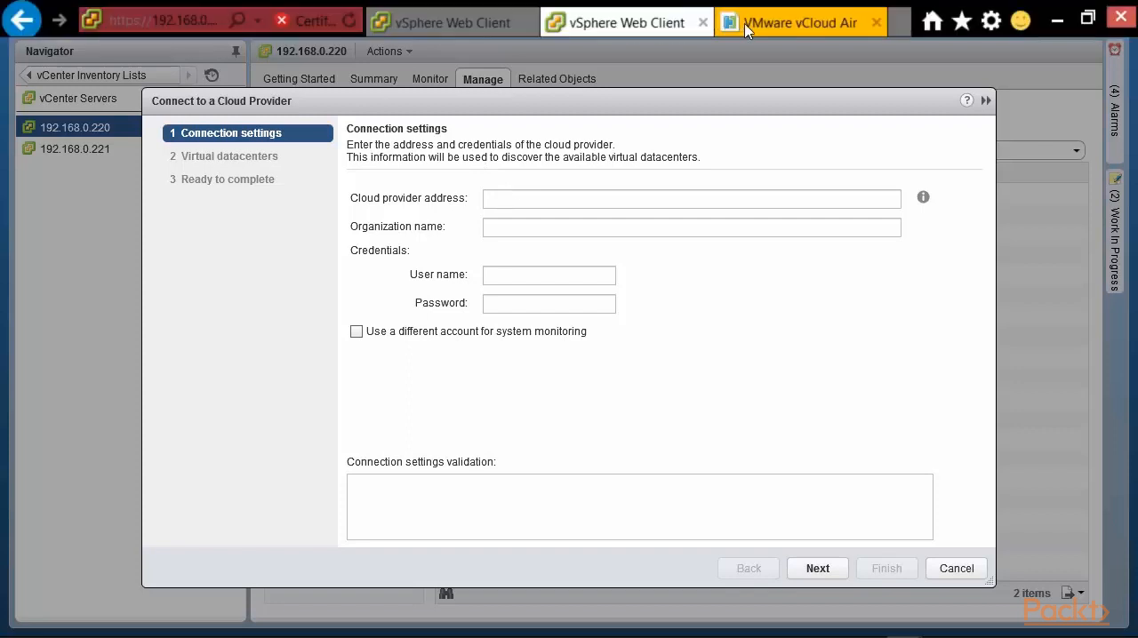
{"action": "left_click", "coordinate": [751, 27]}
{"action": "left_click", "coordinate": [826, 252]}
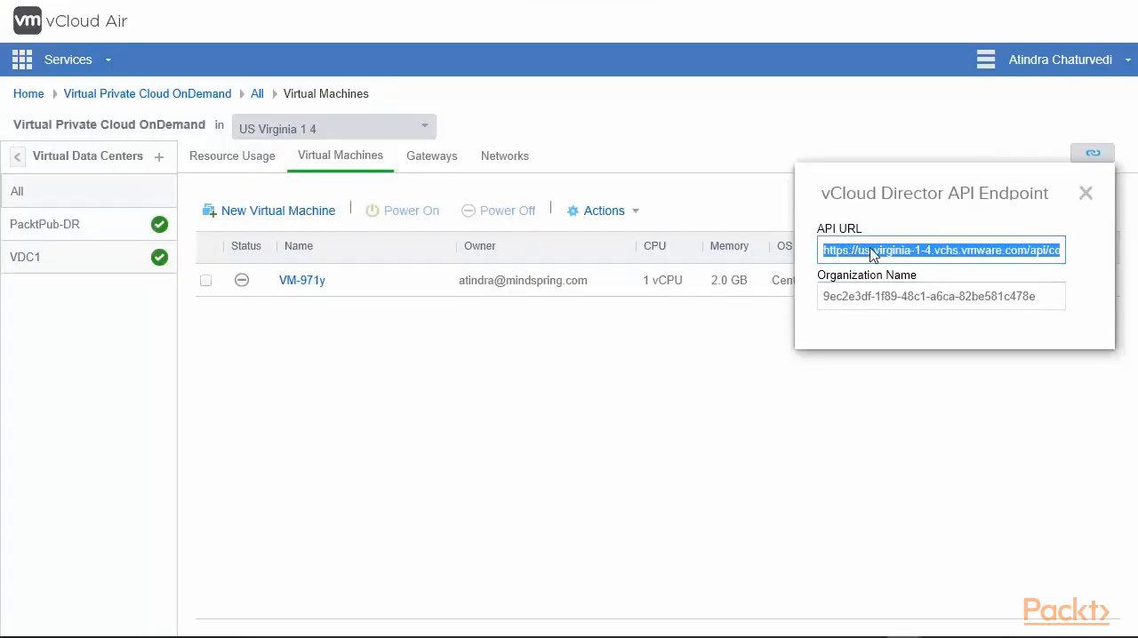
{"action": "right_click", "coordinate": [1031, 254]}
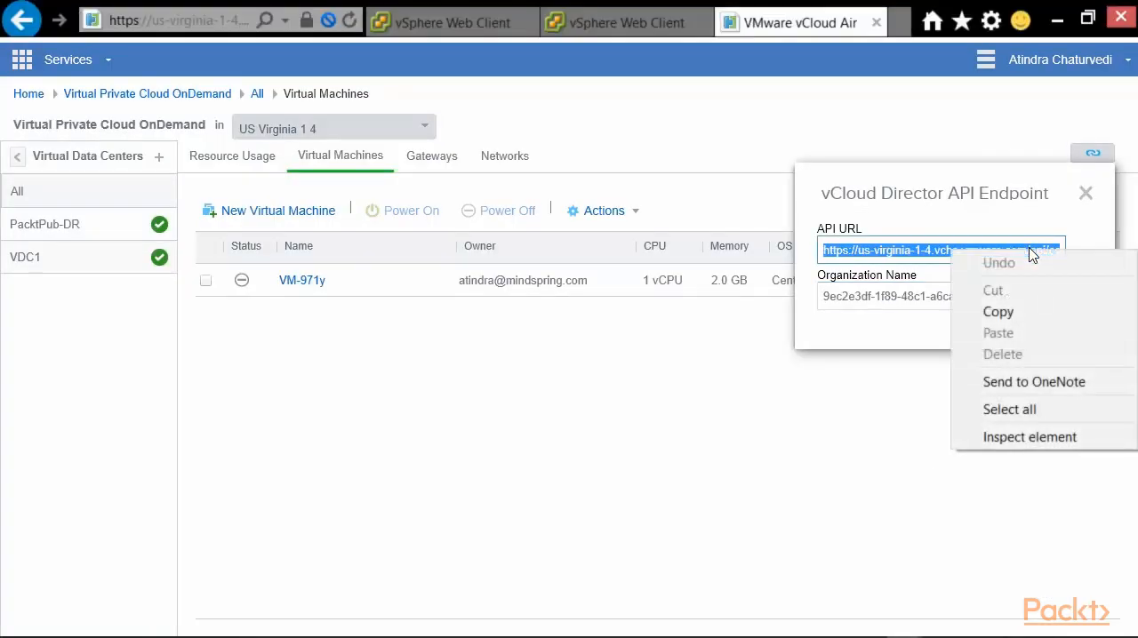
{"action": "left_click", "coordinate": [960, 307]}
{"action": "left_click", "coordinate": [462, 22]}
{"action": "left_click", "coordinate": [615, 23]}
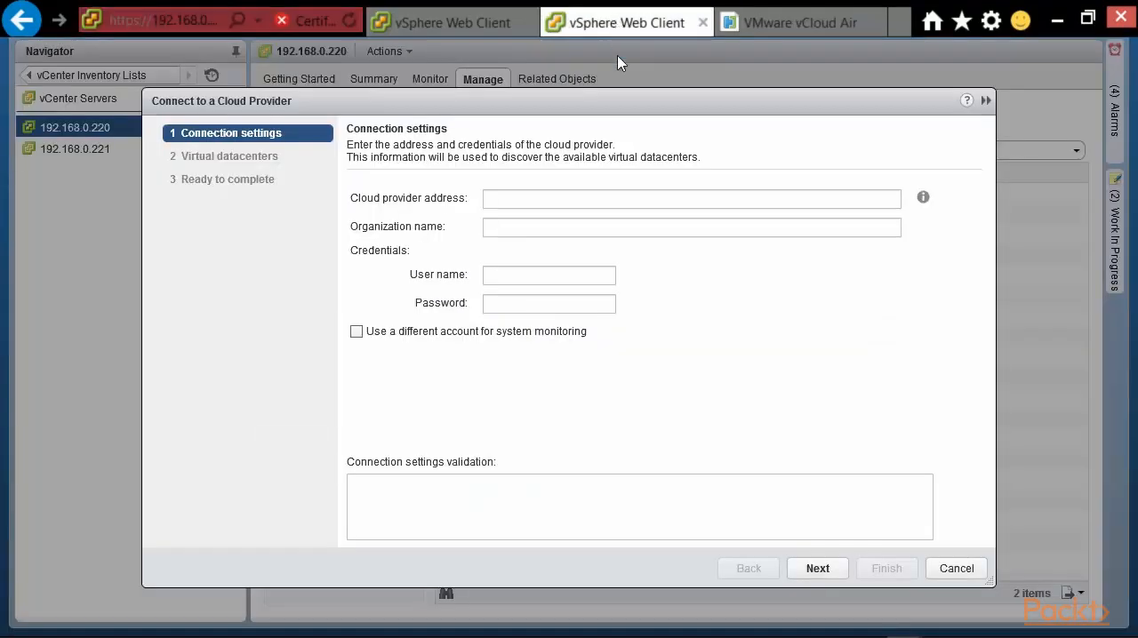
{"action": "left_click", "coordinate": [582, 199]}
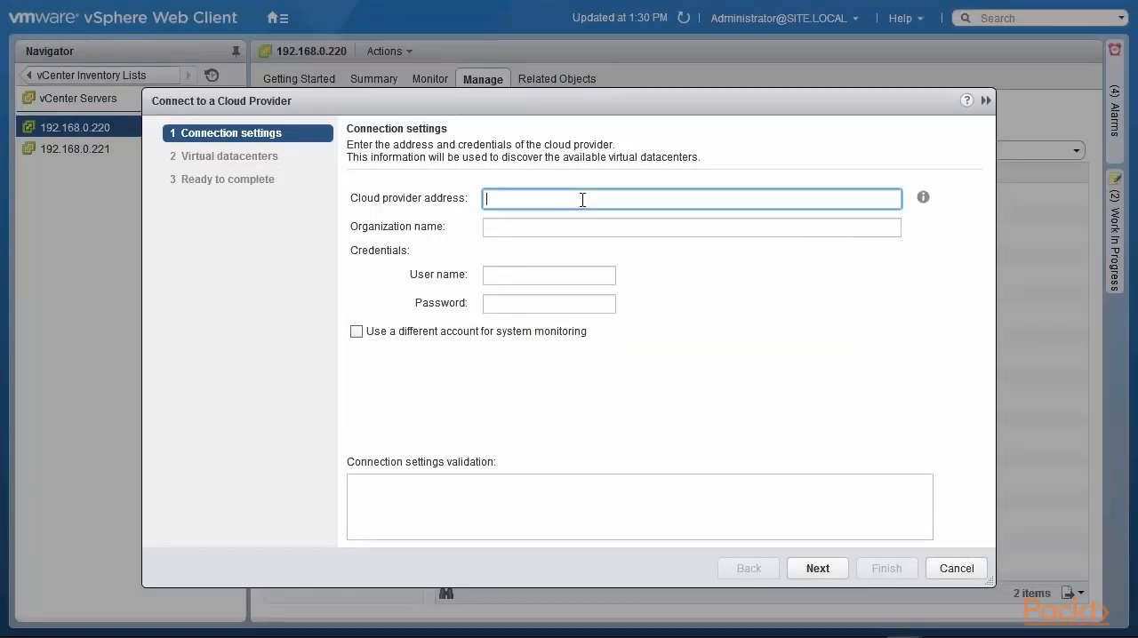
{"action": "key", "text": "ctrl+v"}
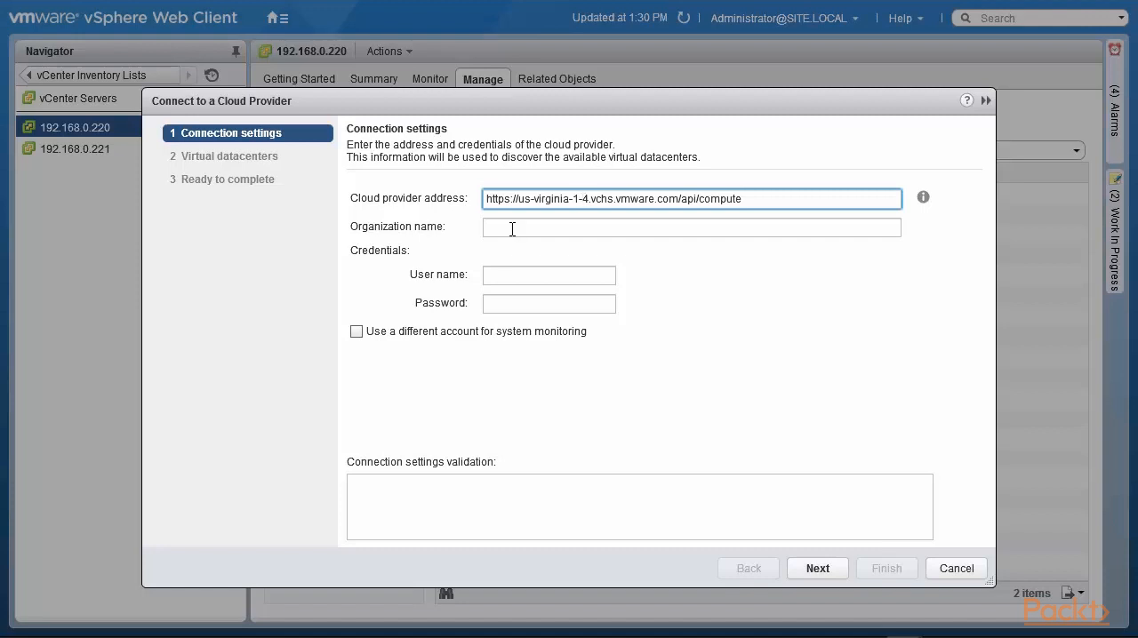
- Copy the organization name from the vCloud Director API endpoint in vCloud Air and enter it in the vSphere Web Client's cloud provider connection settings
{"action": "mouse_move", "coordinate": [660, 11]}
{"action": "left_click", "coordinate": [809, 25]}
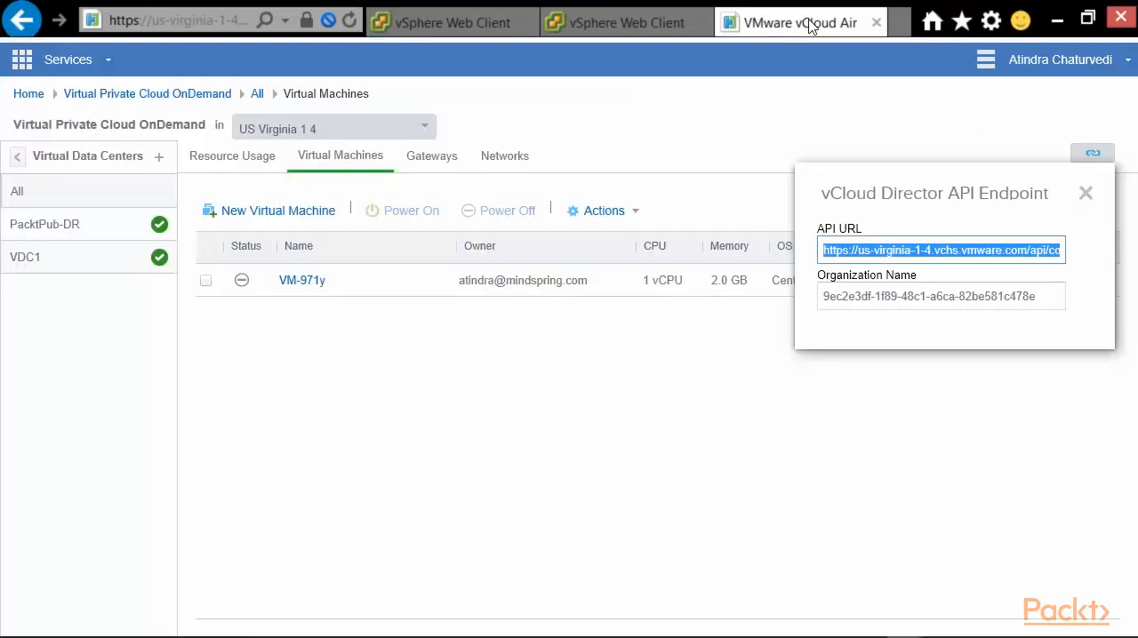
{"action": "left_click_drag", "start_coordinate": [823, 299], "coordinate": [1024, 302]}
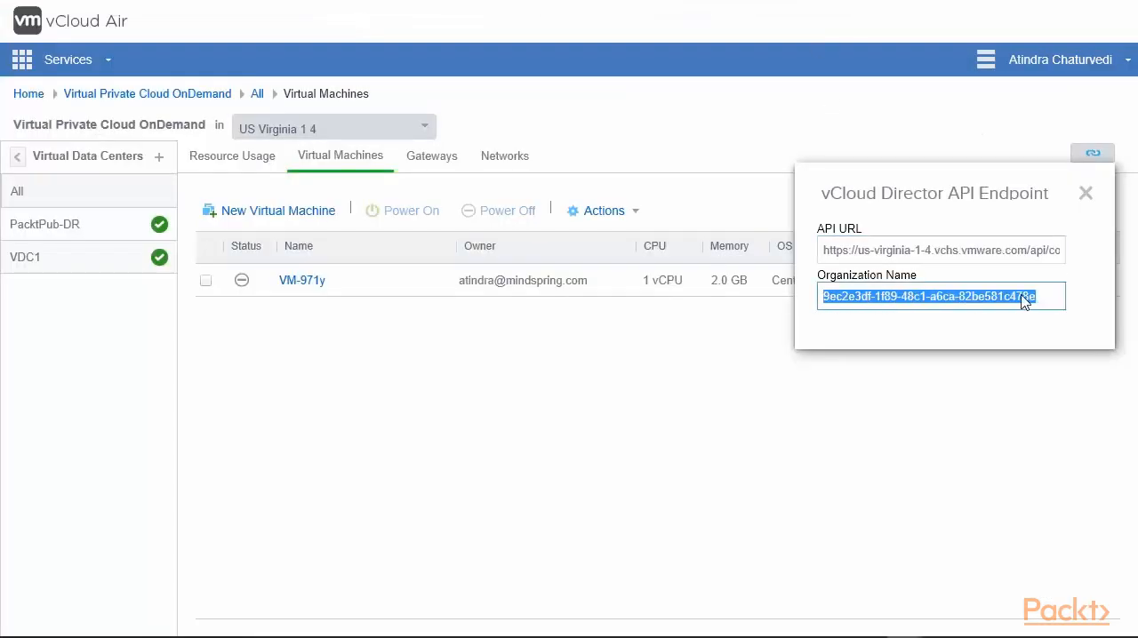
{"action": "right_click", "coordinate": [1025, 302]}
{"action": "left_click", "coordinate": [994, 363]}
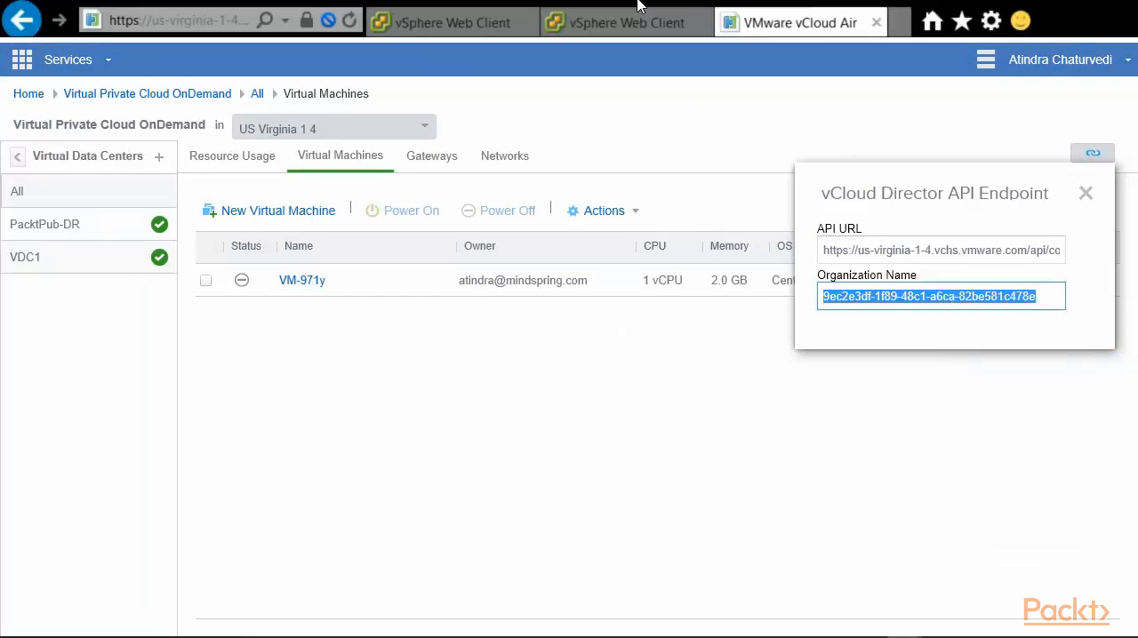
{"action": "left_click", "coordinate": [633, 20]}
{"action": "left_click", "coordinate": [580, 229]}
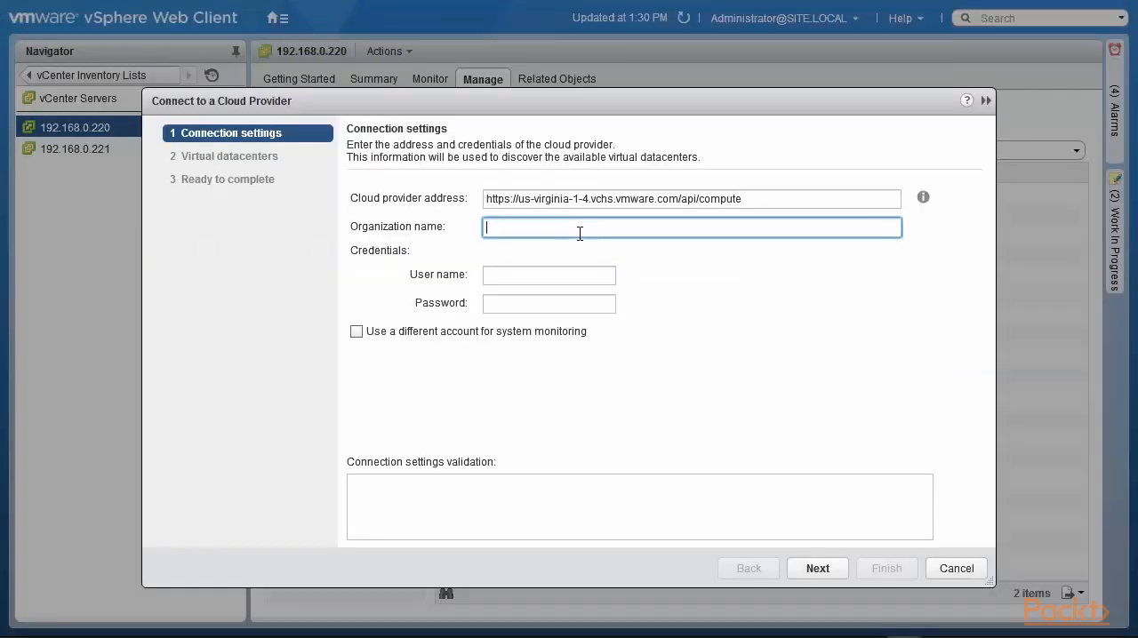
{"action": "key", "text": "ctrl+v"}
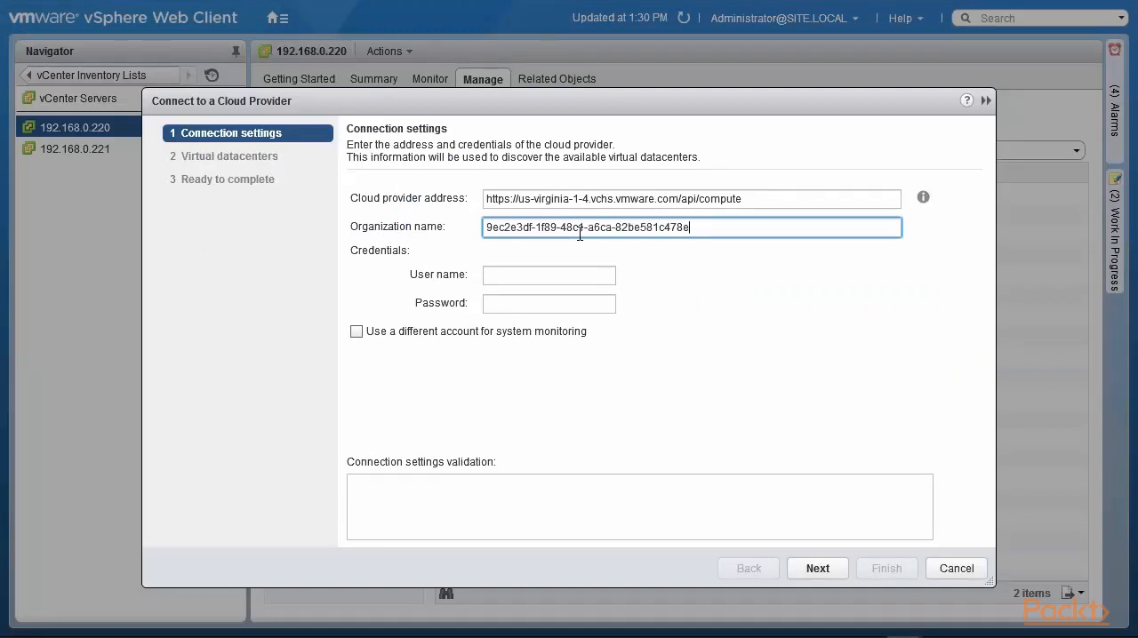
- Enter a placeholder user name and password as the cloud provider credentials
{"action": "left_click", "coordinate": [573, 276]}
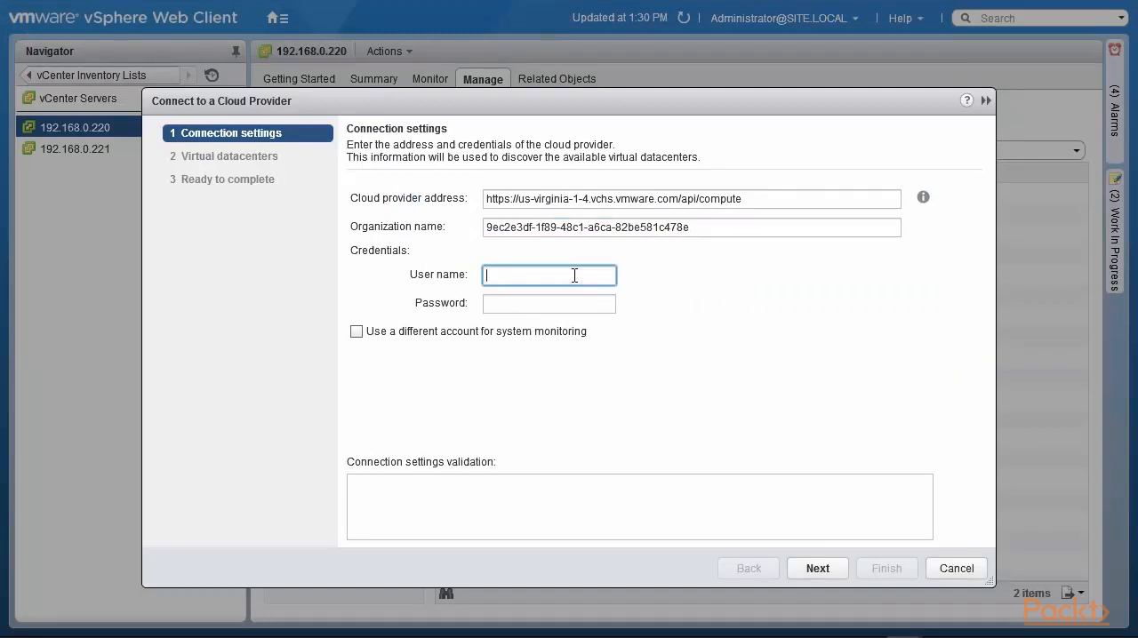
{"action": "type", "text": "xxxxx"}
{"action": "left_click", "coordinate": [572, 303]}
{"action": "type", "text": "******"}
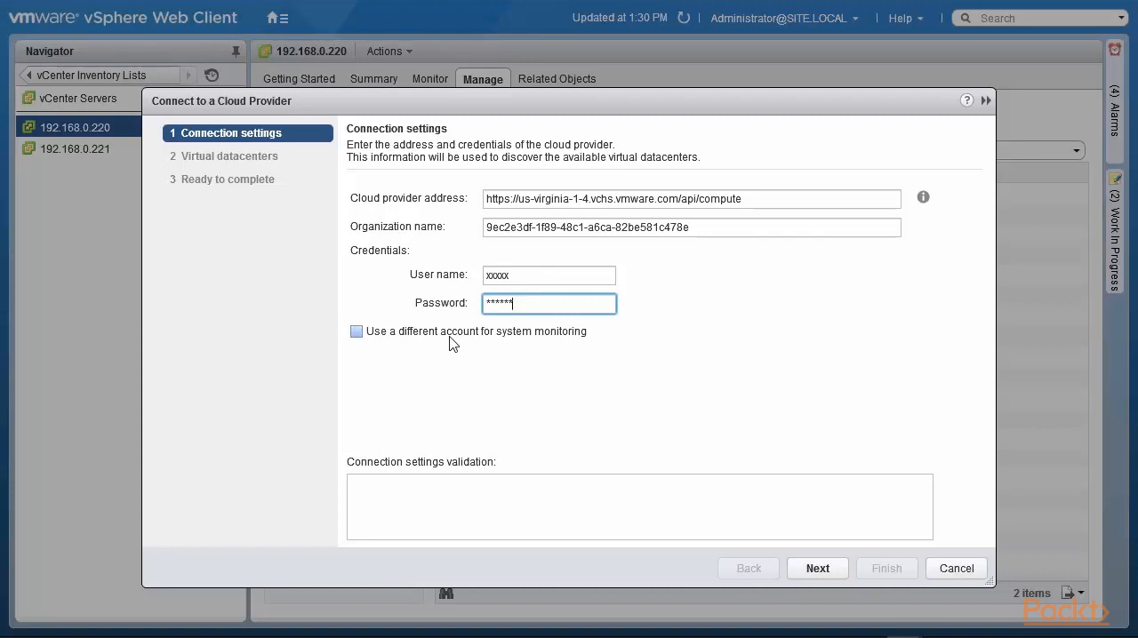
- Try to proceed with a different account for system monitoring enabled without credentials, and try again with that option disabled
{"action": "left_click", "coordinate": [358, 336]}
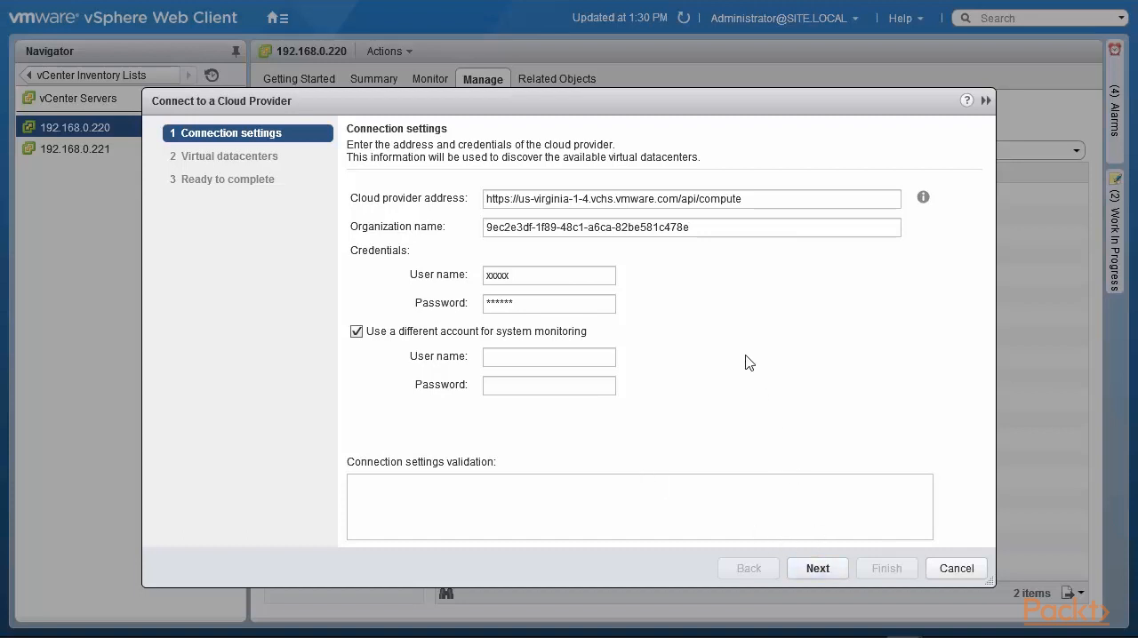
{"action": "left_click", "coordinate": [822, 574]}
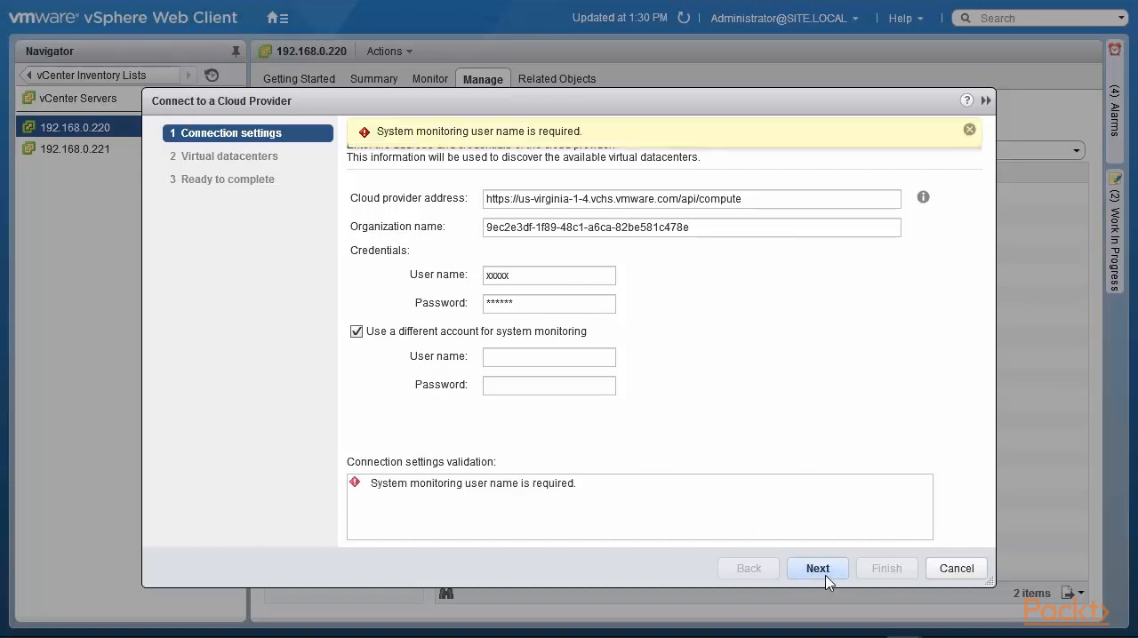
{"action": "left_click", "coordinate": [357, 331]}
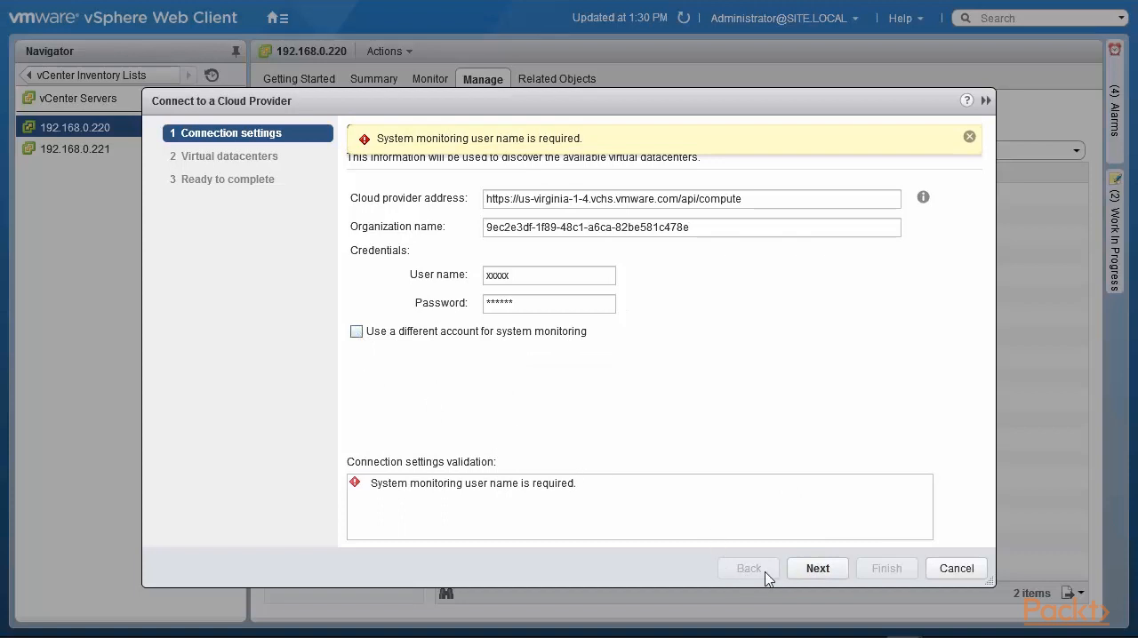
{"action": "left_click", "coordinate": [815, 574]}
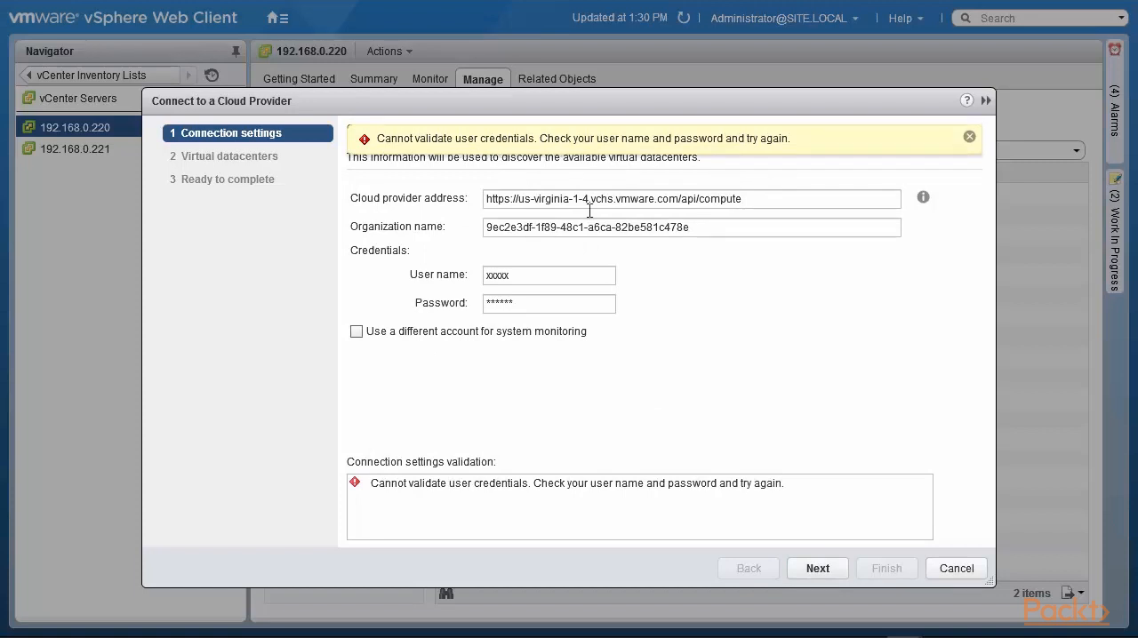
- Replace the credentials with the vCloud Air account's e-mail as user name and the account password, and proceed to the virtual datacenters
{"action": "left_click", "coordinate": [507, 276]}
{"action": "left_click_drag", "start_coordinate": [506, 275], "coordinate": [469, 275]}
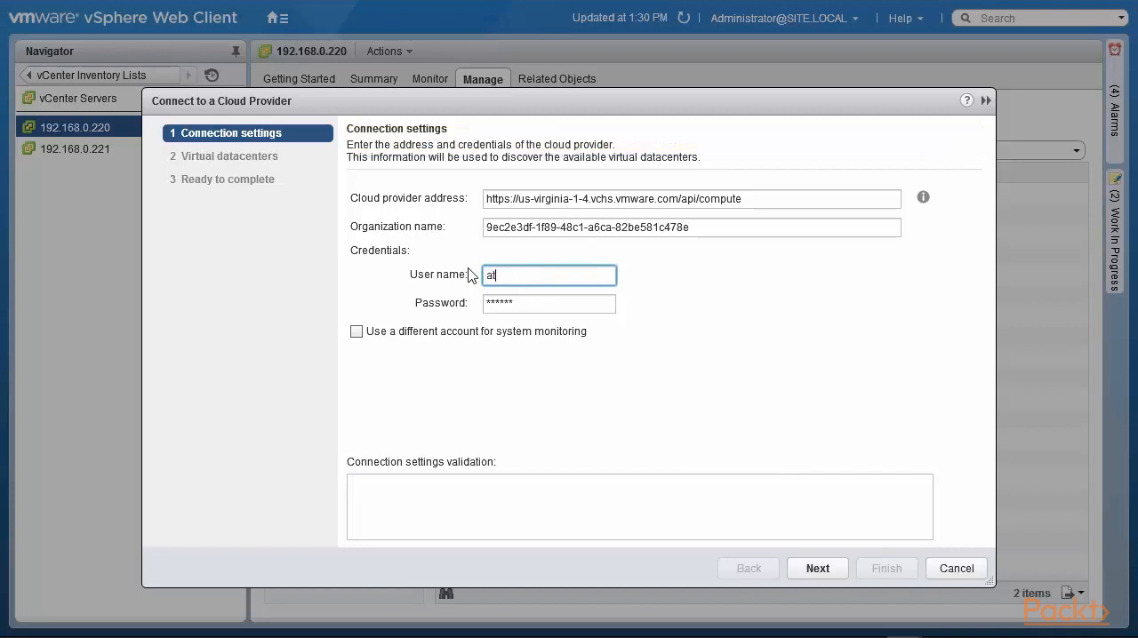
{"action": "key", "text": "Tab"}
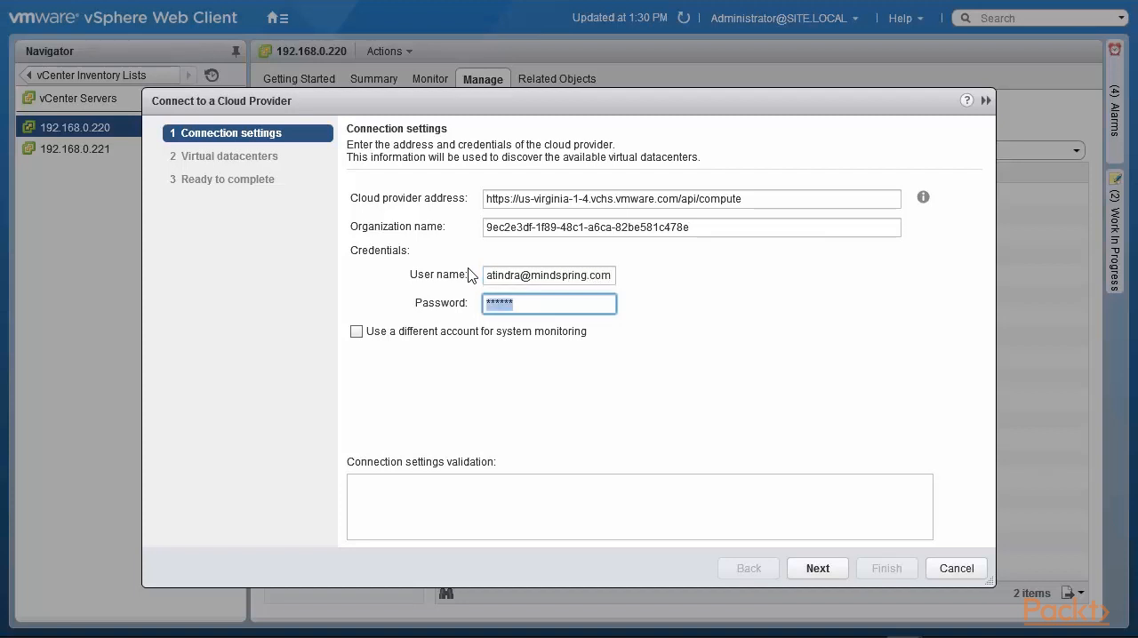
{"action": "type", "text": "*****************"}
{"action": "left_click", "coordinate": [817, 571]}
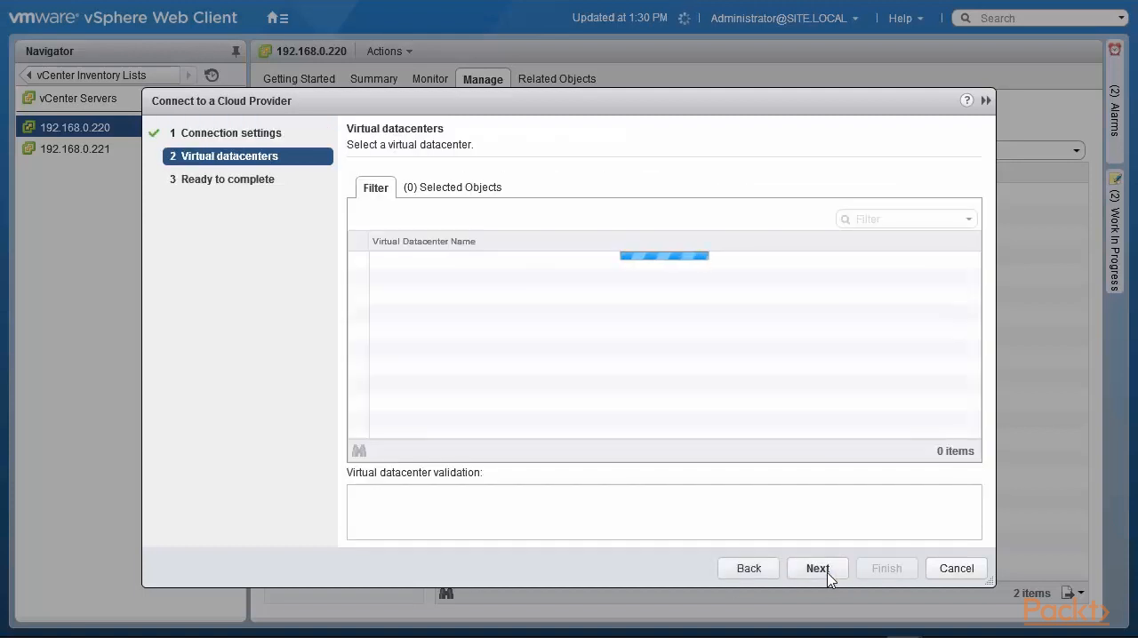